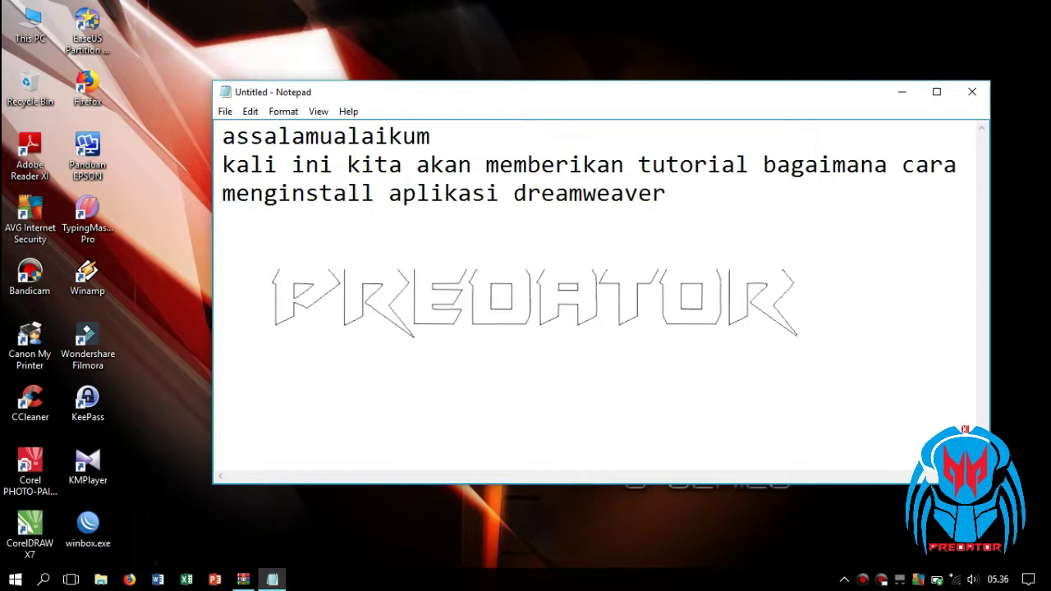
- Complete the intro with 'weaver mx 2004', a like-and-subscribe request and 'terima kasih'
type("mx 2004")
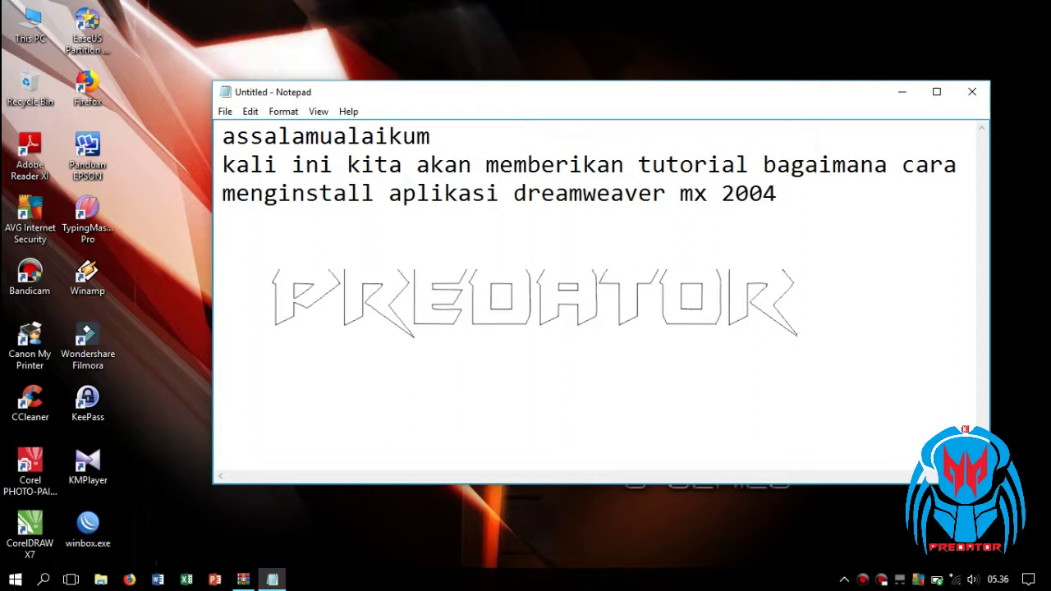
key("Return")
type("sebelum memu")
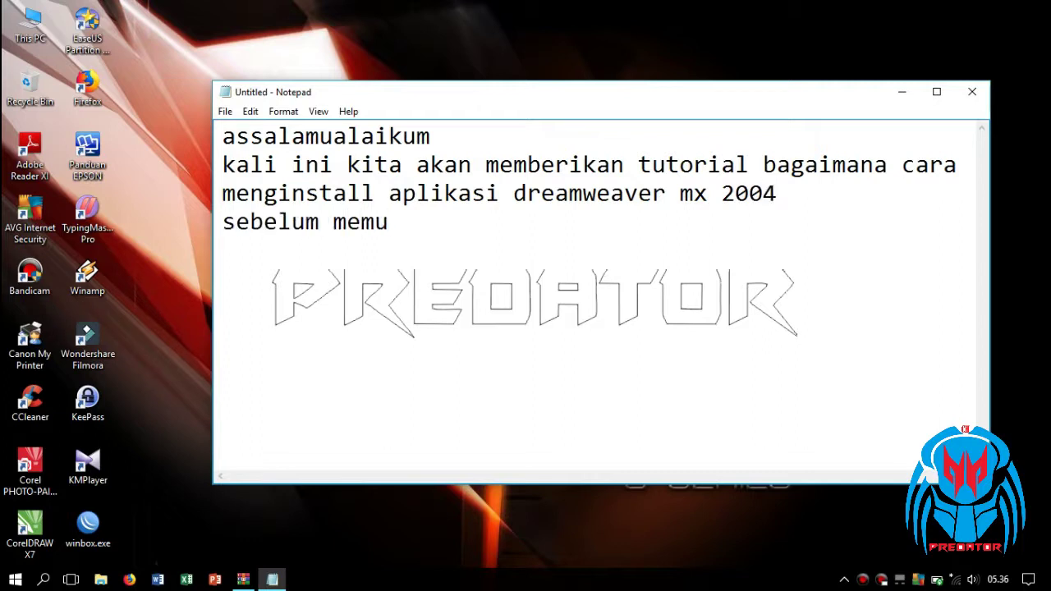
type("lai sila")
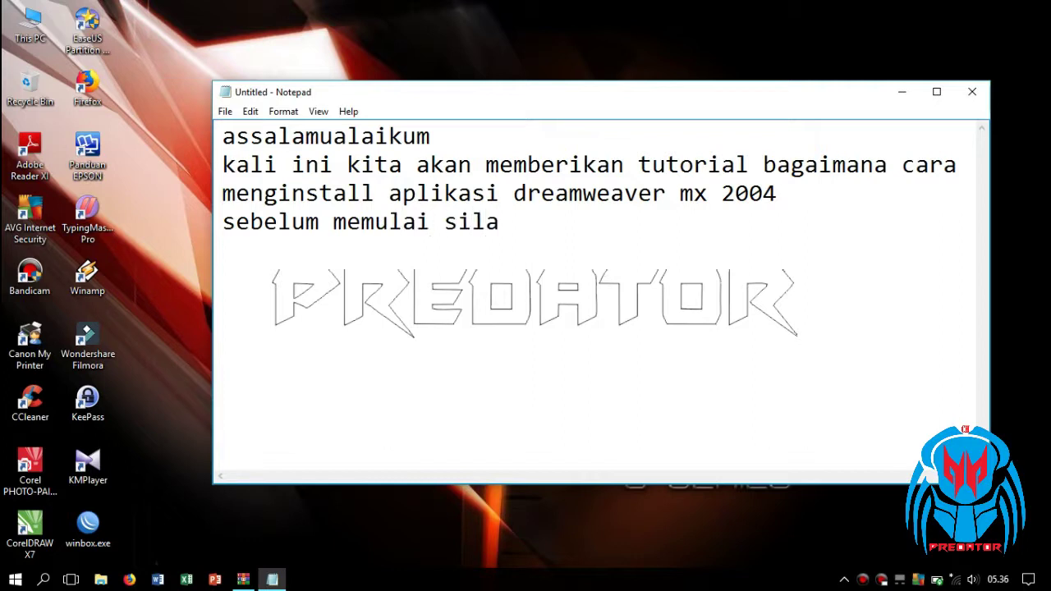
type("hkan klik")
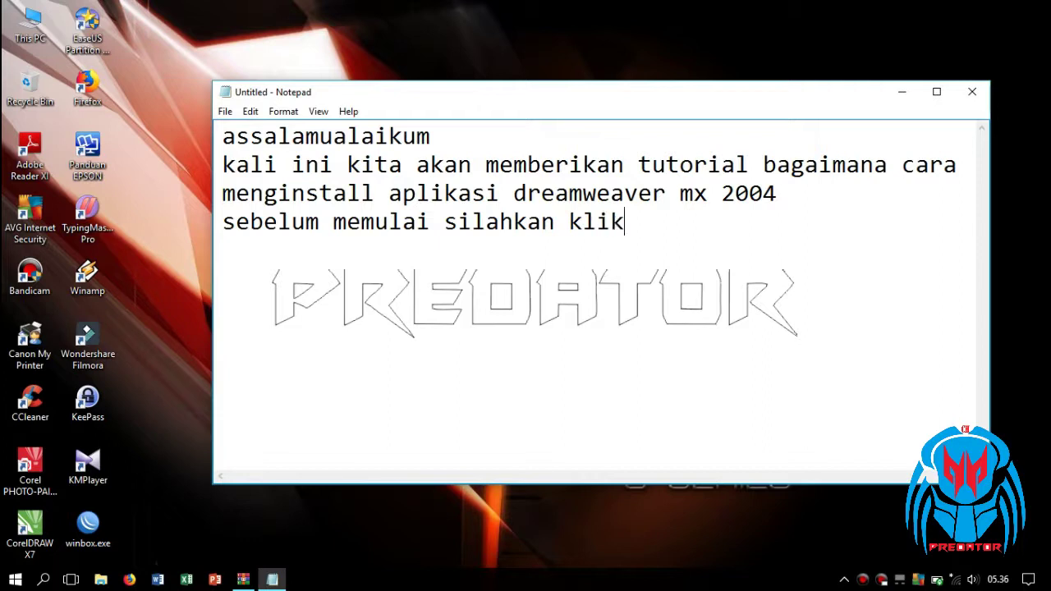
type(" like and su")
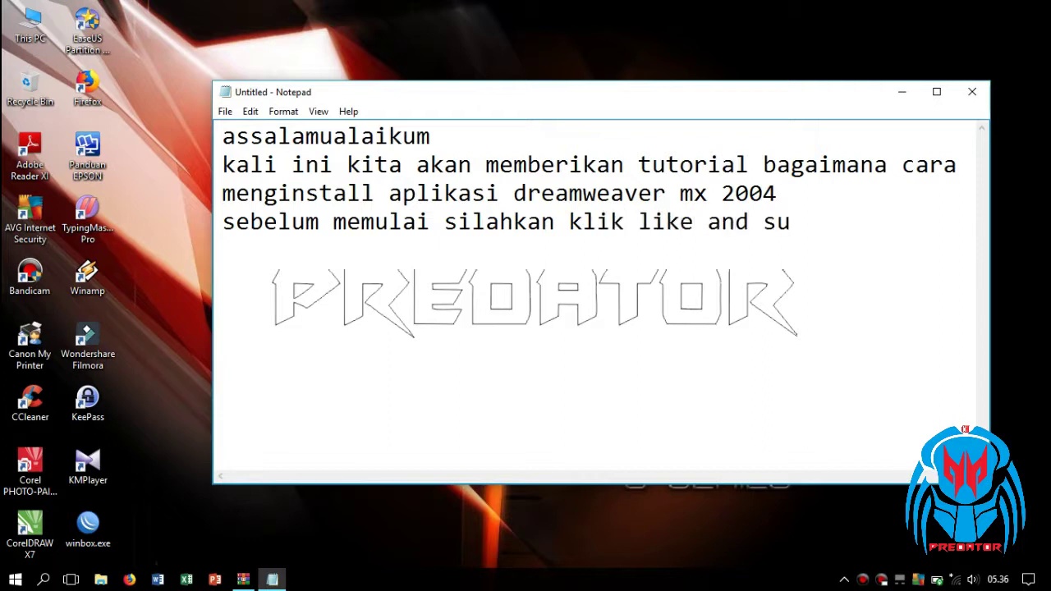
type("bcrib")
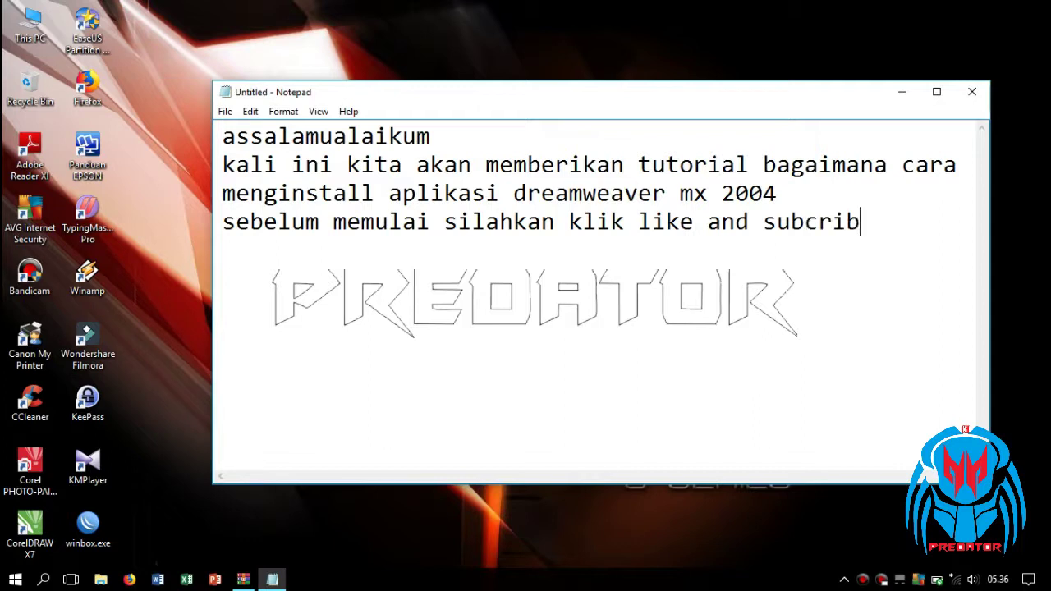
type("e,")
key("BackSpace")
key("Return")
type("terima kasih")
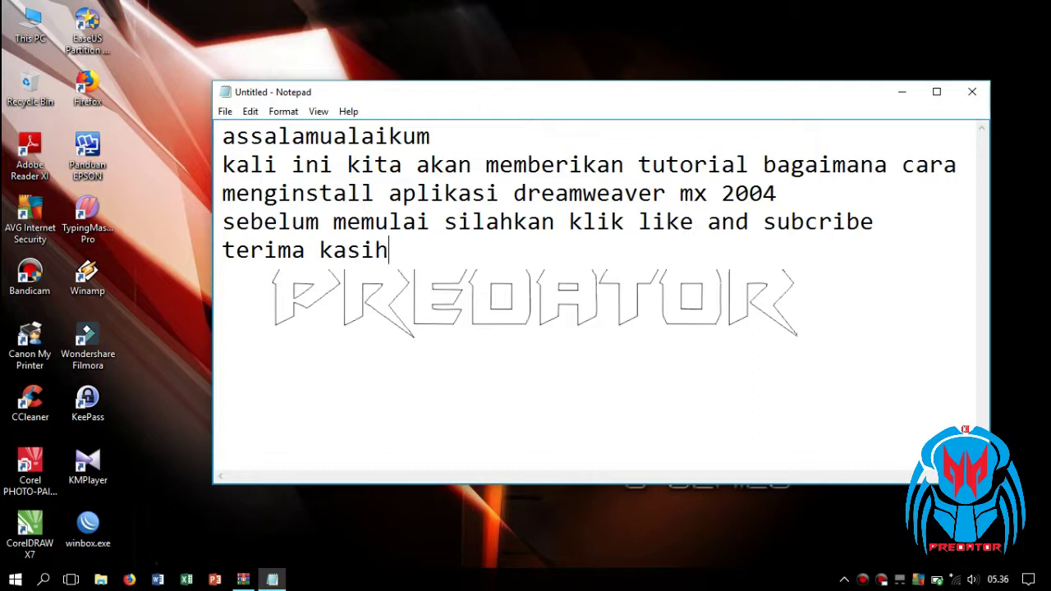
- Add the lines 'oke kita langsung saja jalankan proses instalasinya' and 'check it out !!!!!'
key("Return")
type("oke kita l")
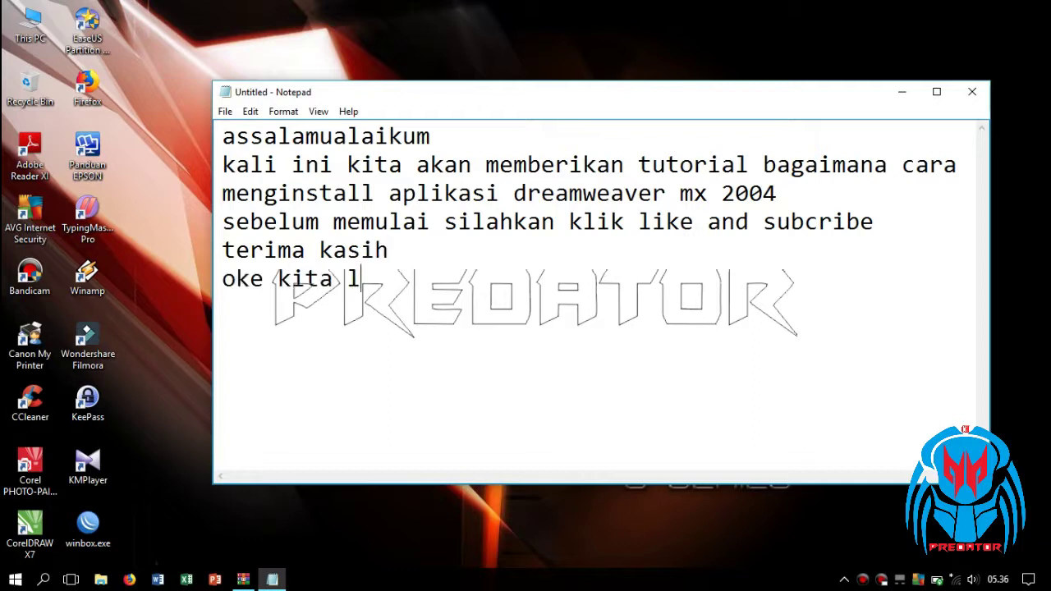
type("angsung sa")
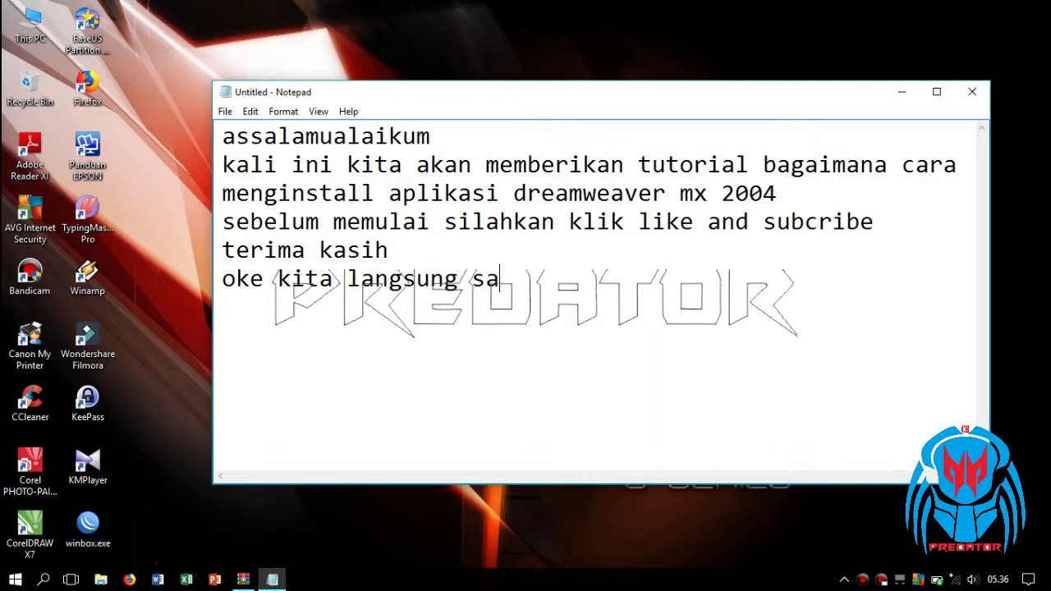
type("ja ja")
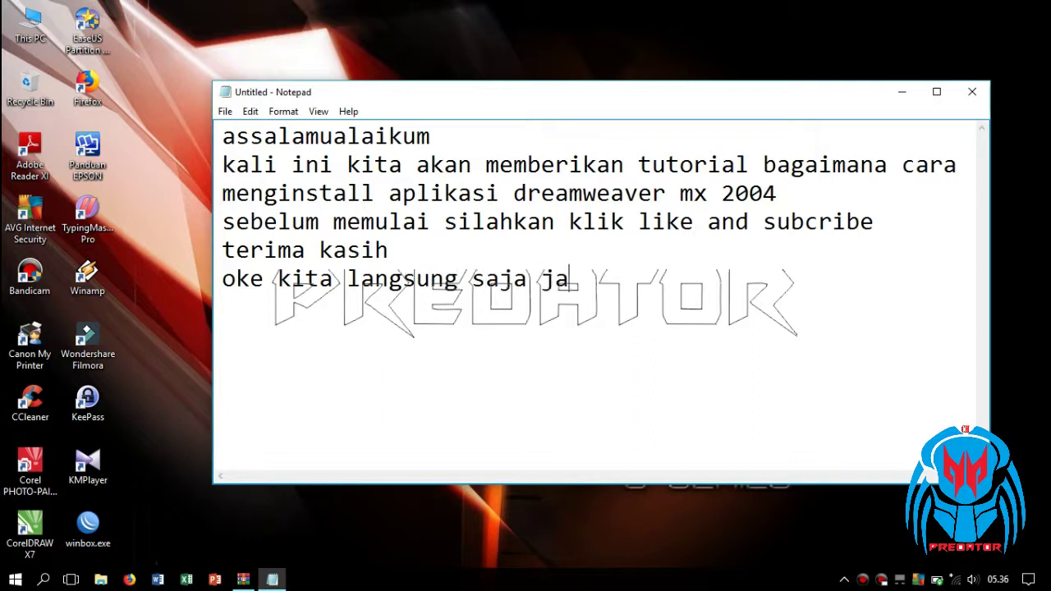
type("lankan prose")
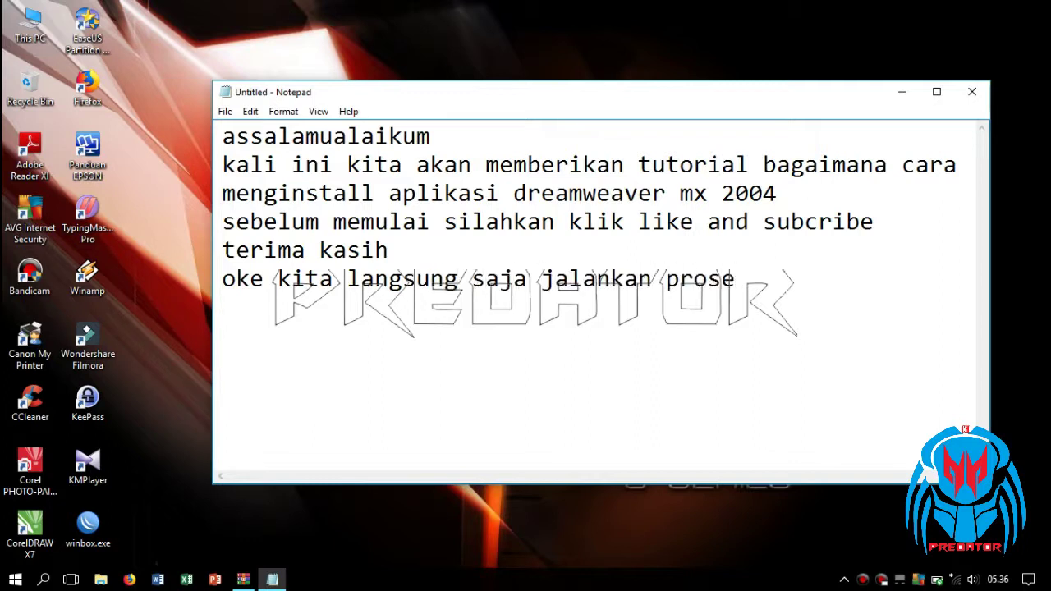
type("s instalasinya")
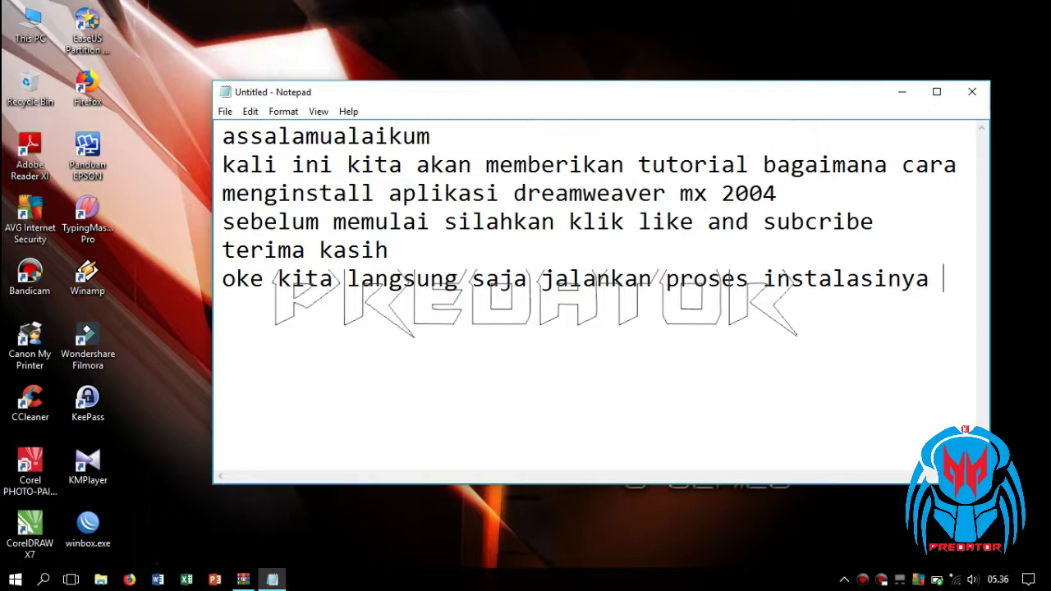
key("Return")
type("s")
key("BackSpace")
type("check it ou")
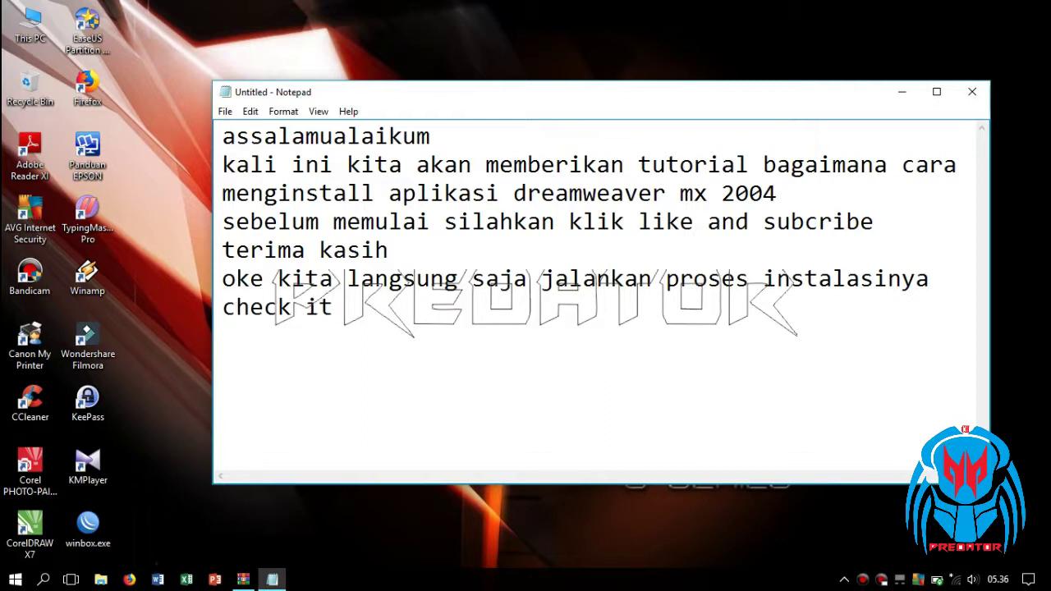
key("BackSpace")
type("out !!!!")
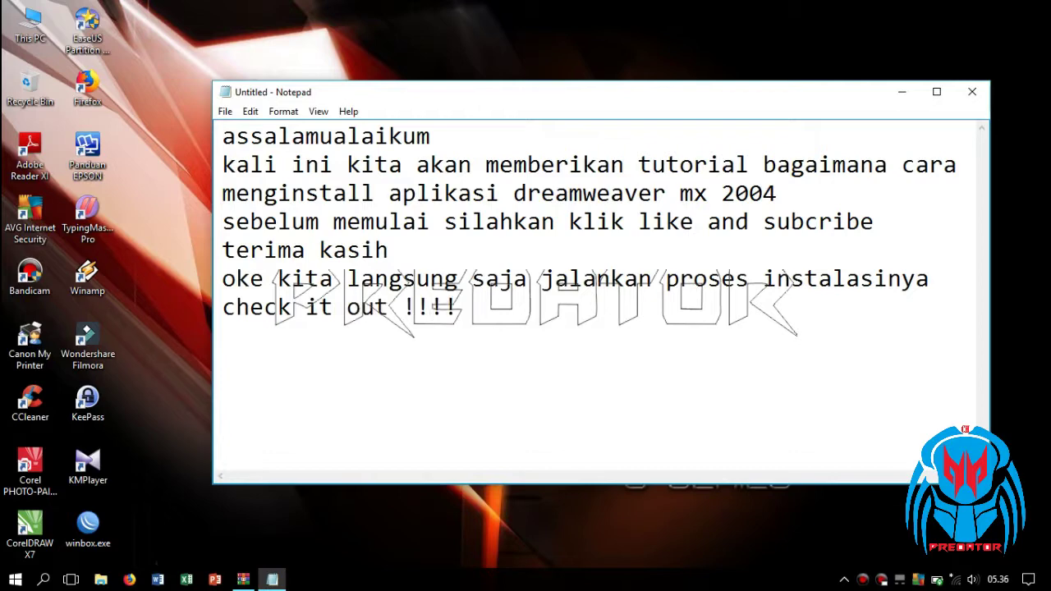
type("!")
- Run Dreamweaver MX 2004 Installer.exe from the WinRAR archive
left_click(901, 92)
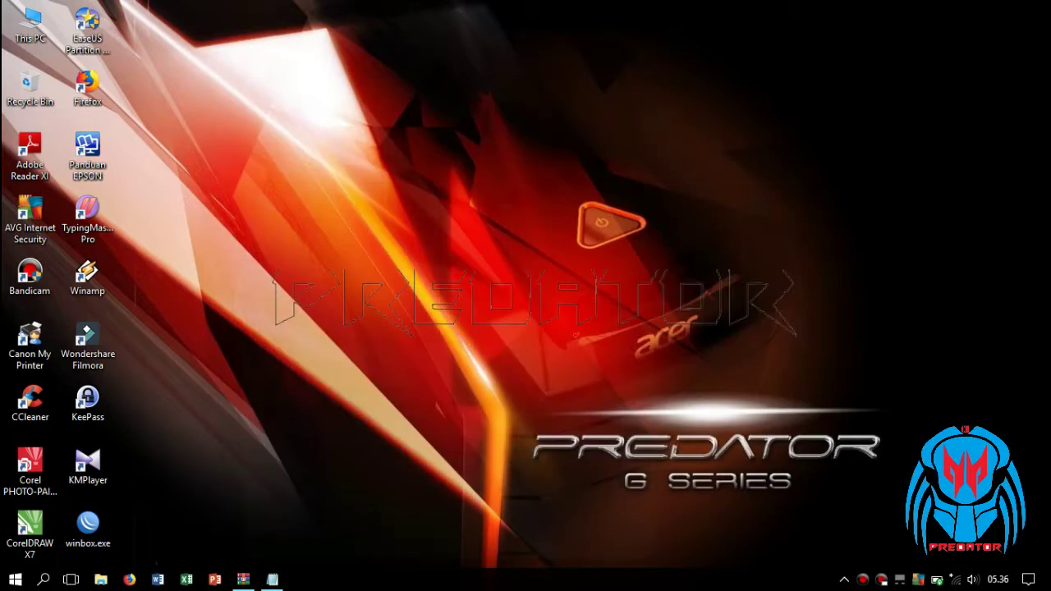
left_click(243, 579)
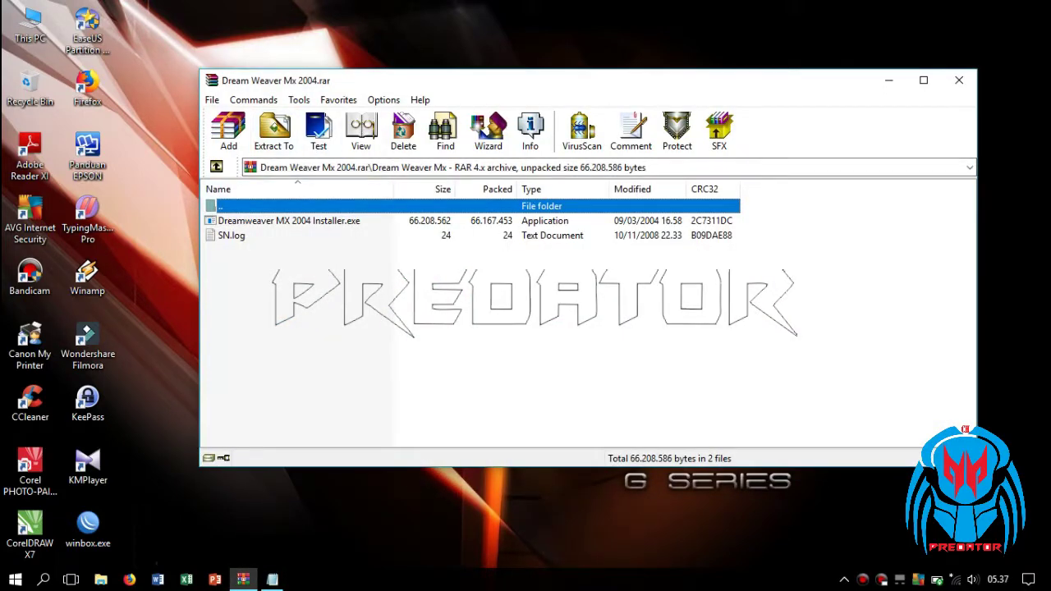
double_click(288, 220)
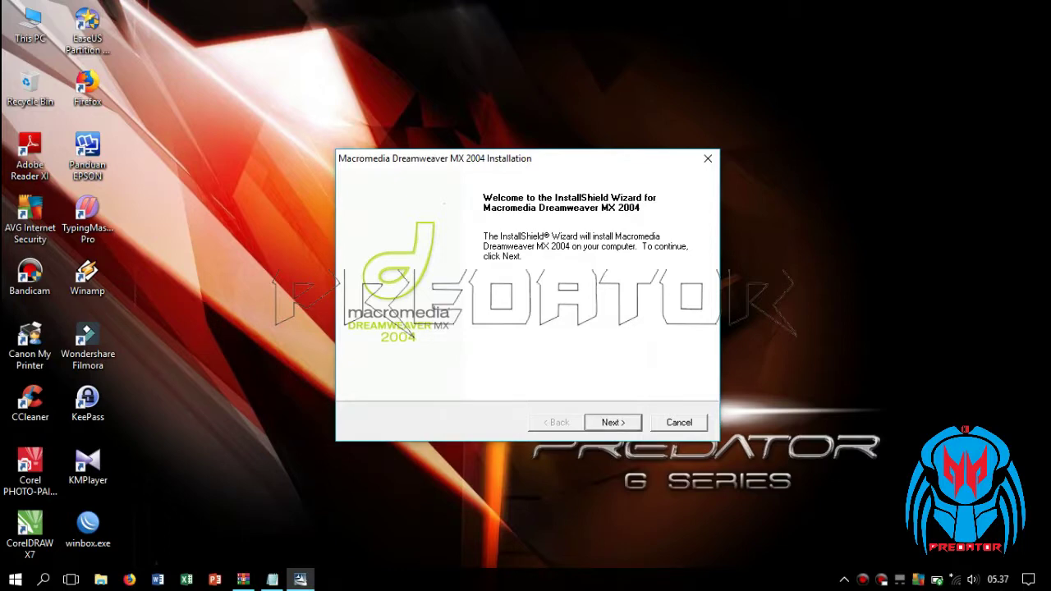
- Accept the license, keep the default destination folder and default editor file types
key("Return")
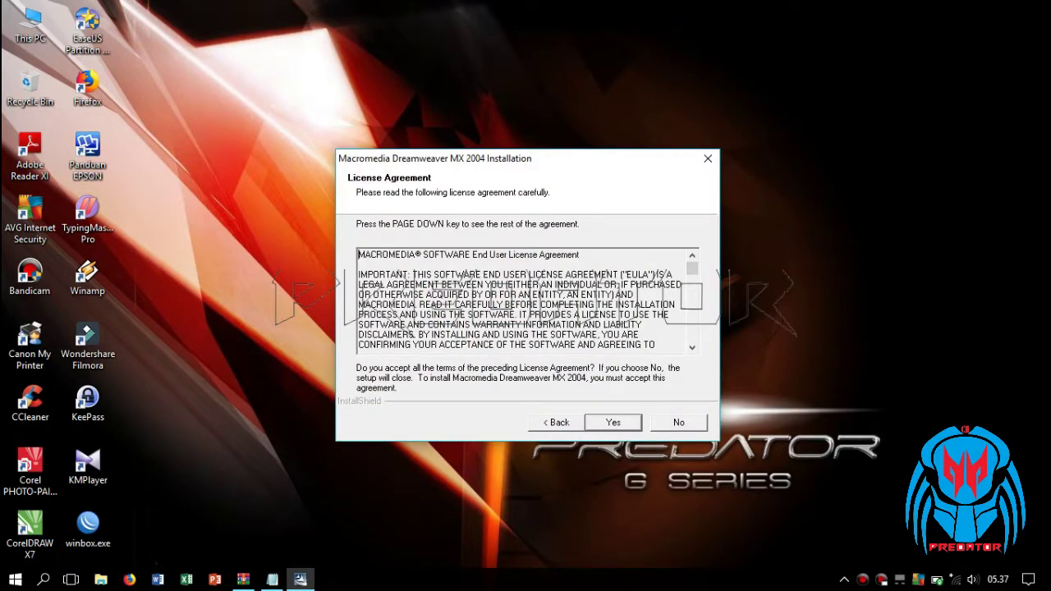
key("Page_Down")
key("Page_Down")
key("Page_Down")
key("Page_Down")
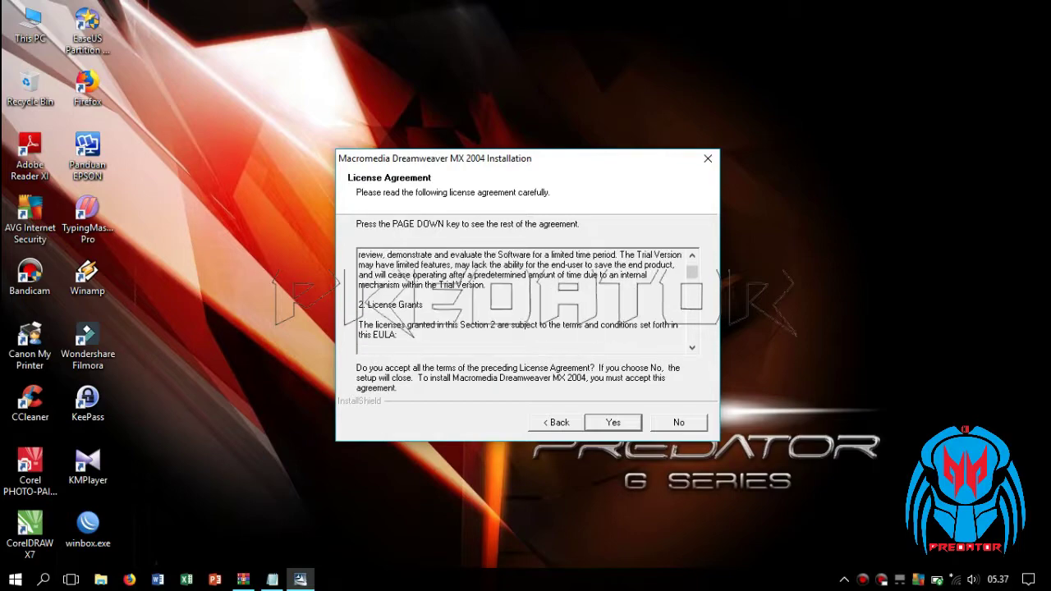
key("Page_Up")
key("Page_Down")
key("Page_Up")
key("Page_Up")
key("Page_Up")
key("Page_Up")
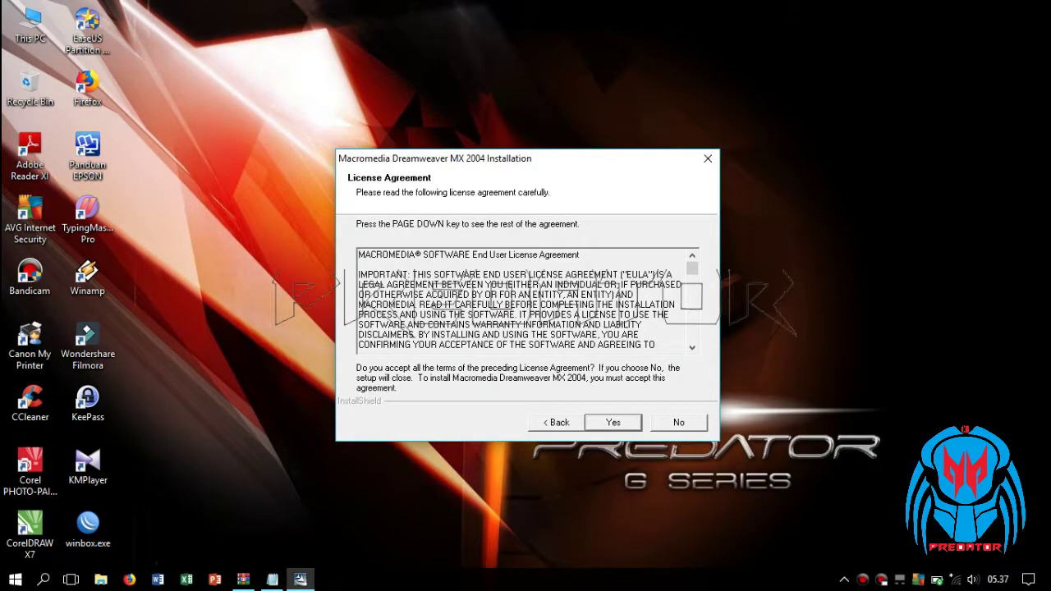
key("Return")
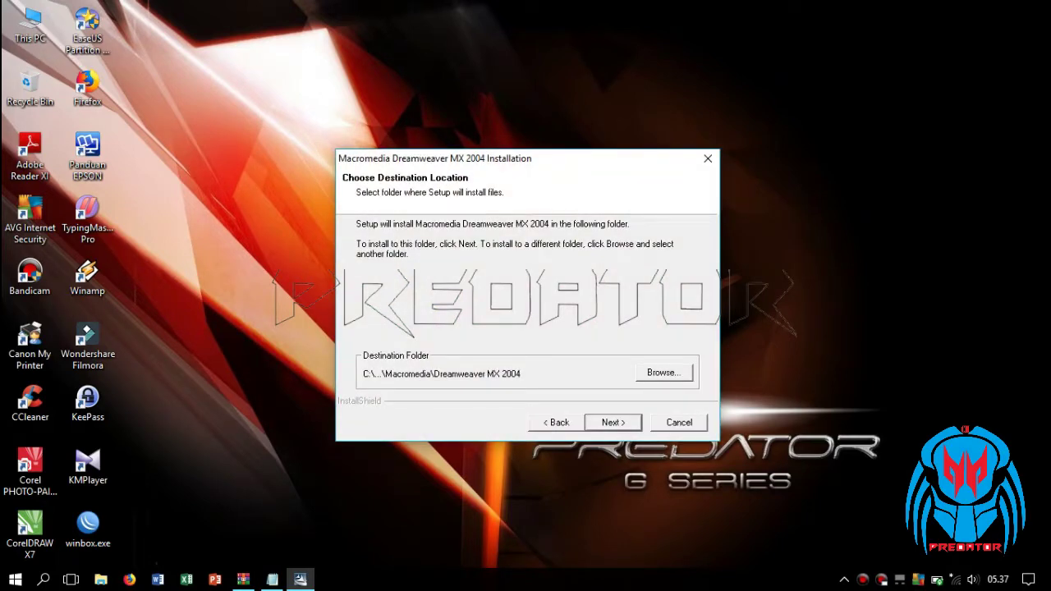
key("Return")
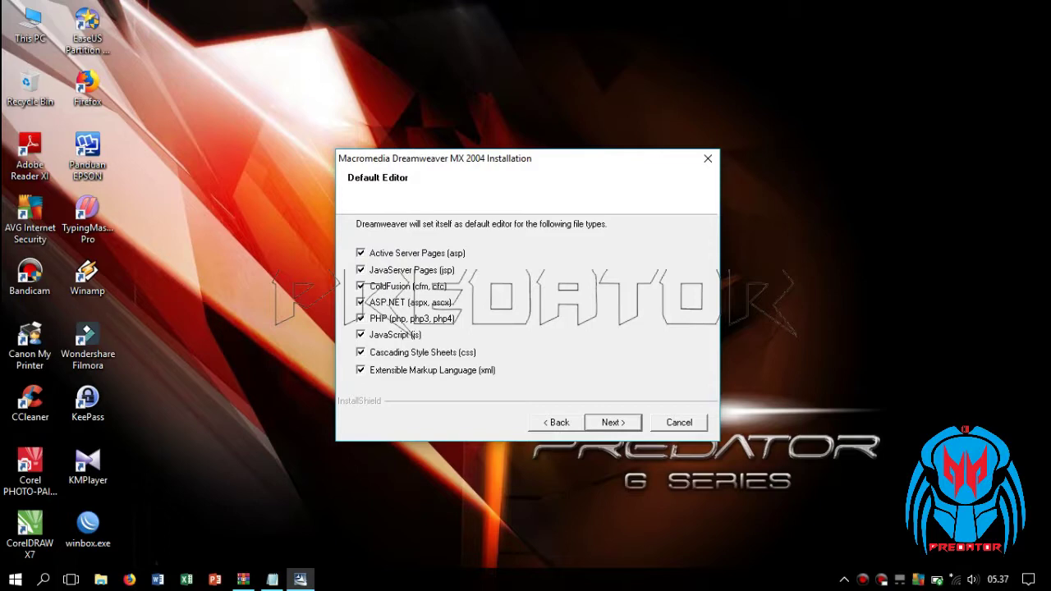
key("Return")
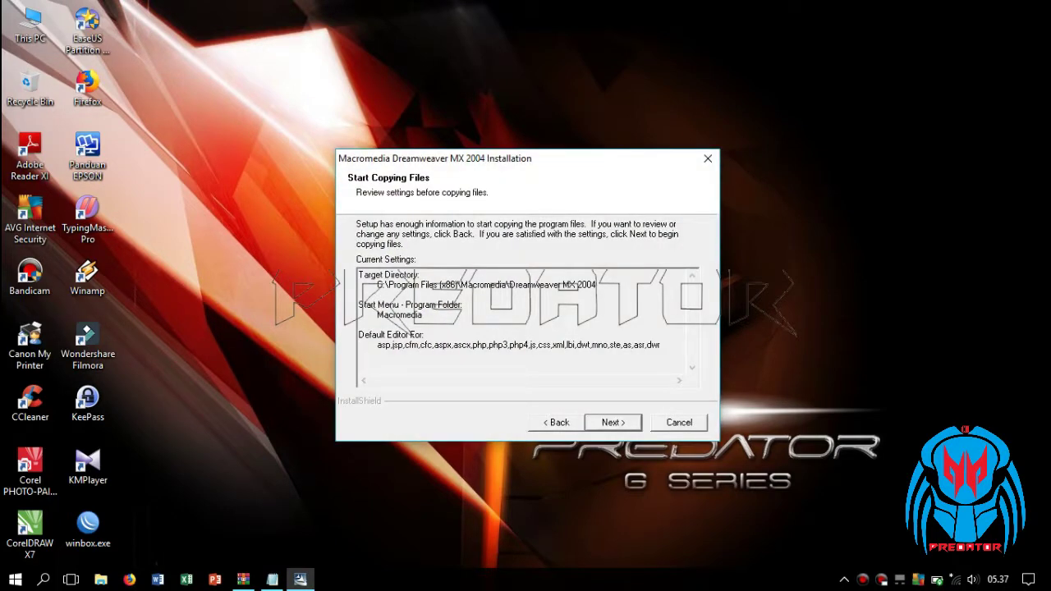
- Copy the program files and close the finished installation wizard
key("Return")
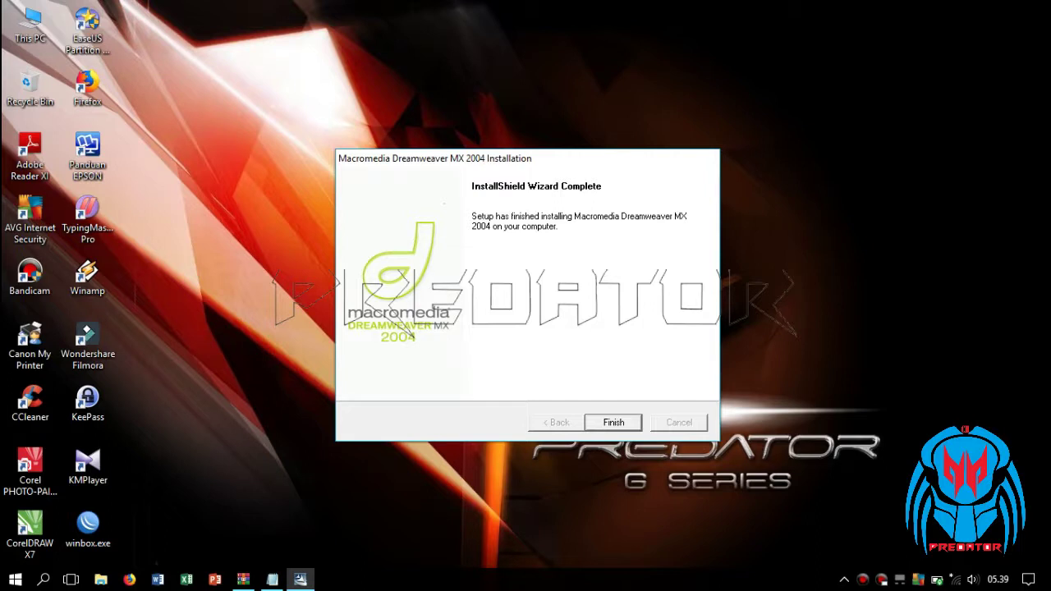
key("Return")
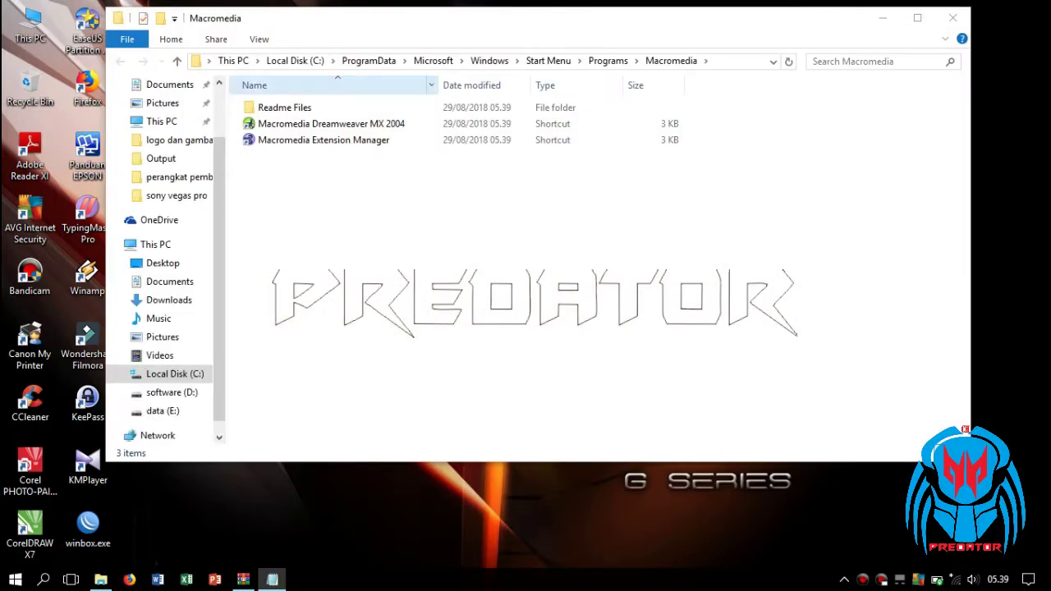
- Launch the Dreamweaver MX 2004 shortcut and confirm the Designer workspace layout
left_click(331, 123)
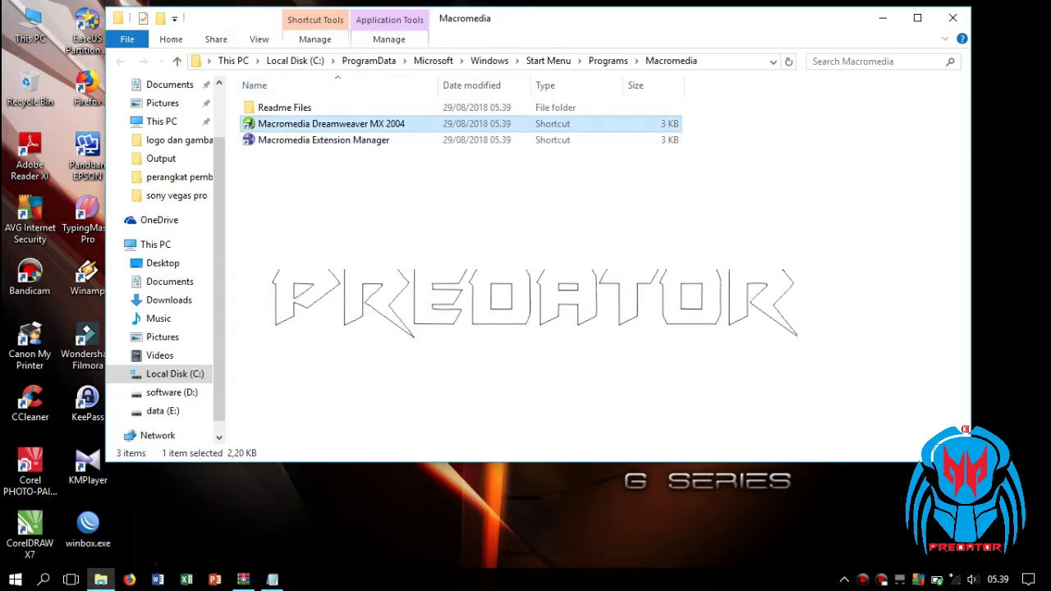
left_click_drag(520, 21, 584, 24)
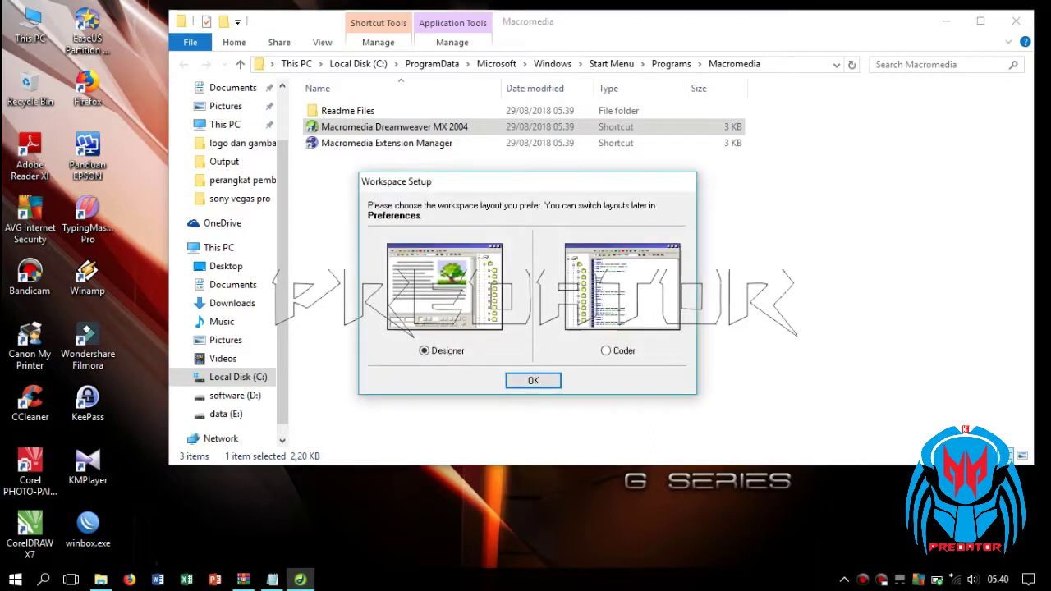
key("Right")
key("Left")
key("Return")
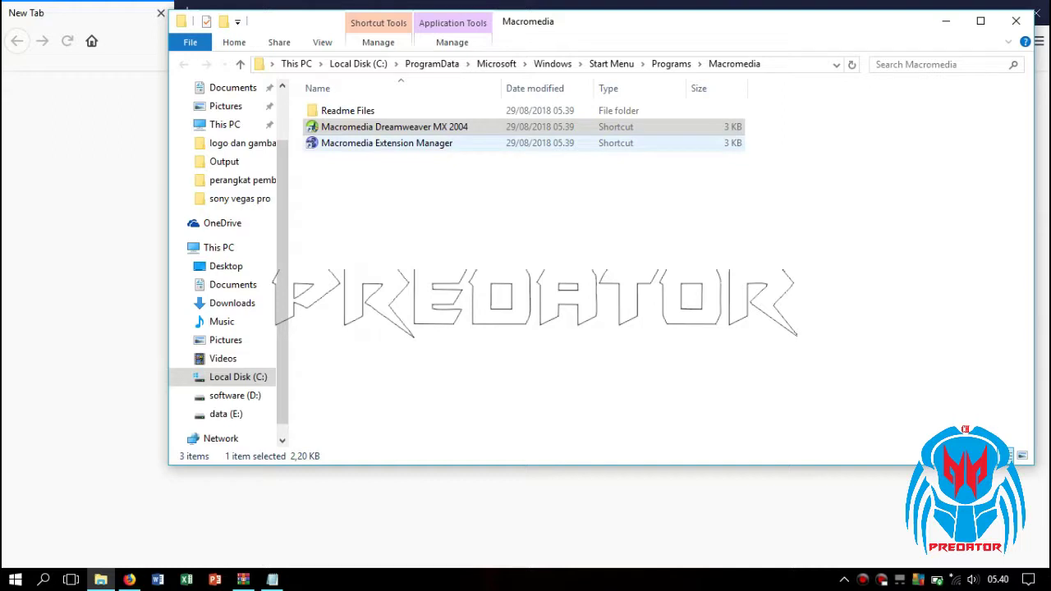
- Minimize Explorer, close Firefox and continue to the serial number entry page
left_click(946, 21)
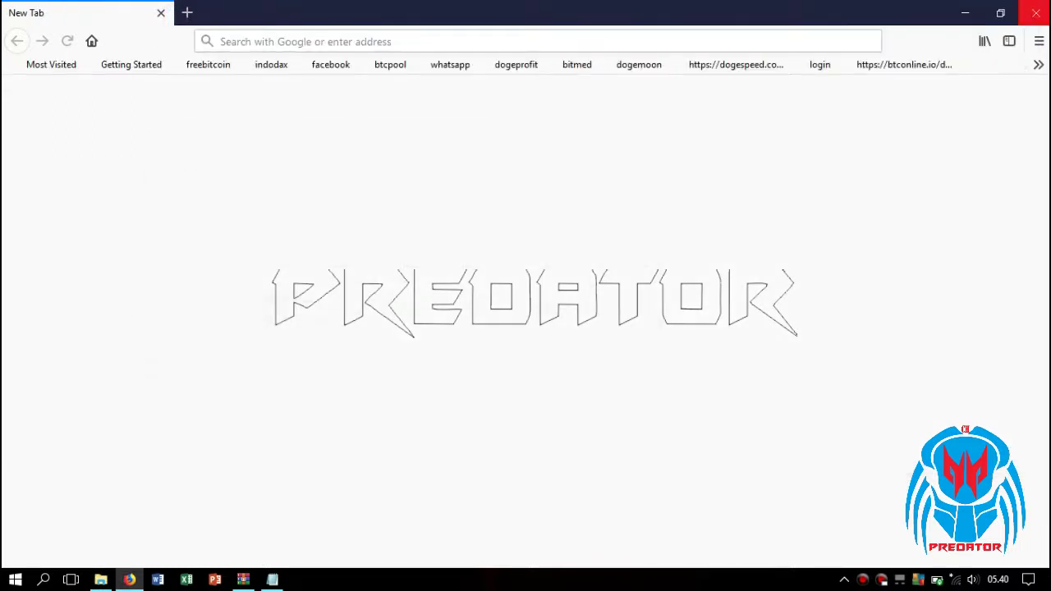
left_click(1036, 13)
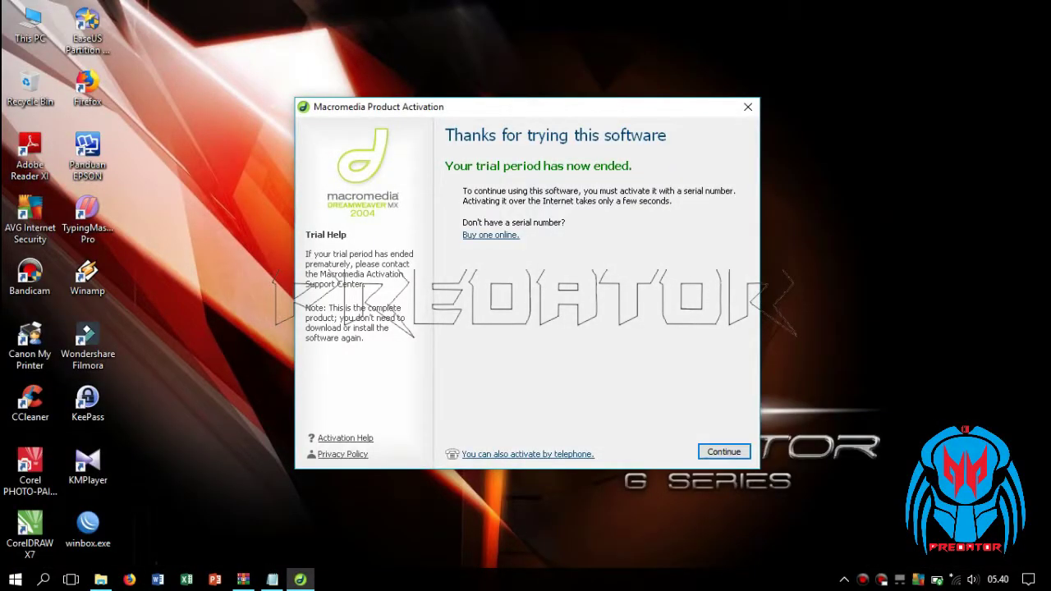
left_click(723, 451)
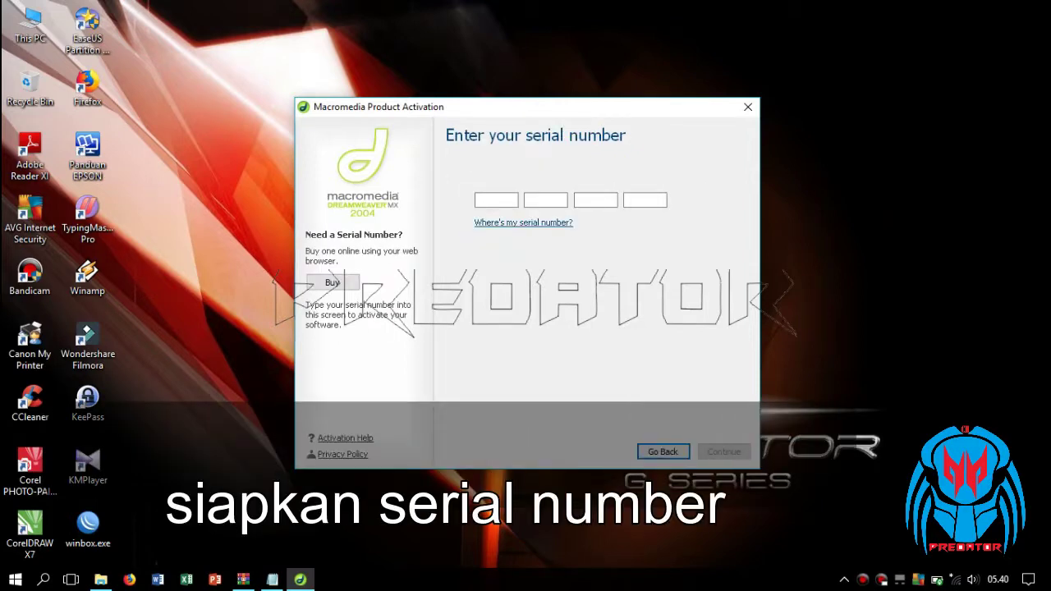
- Copy the serial from SN.log in the archive, paste it into activation and submit
left_click(243, 579)
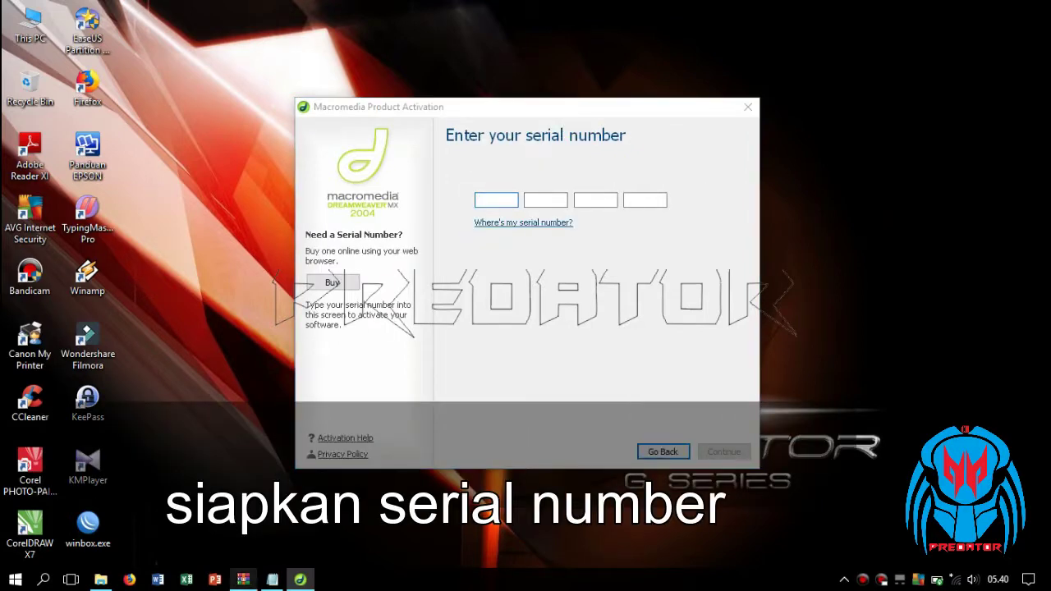
double_click(231, 234)
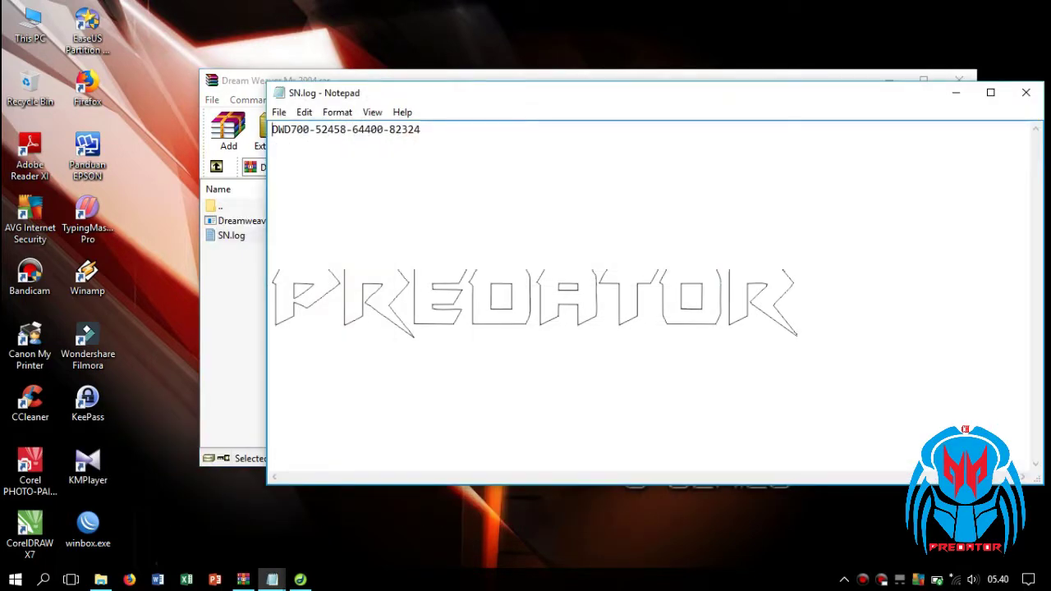
left_click_drag(420, 129, 271, 130)
key("ctrl+c")
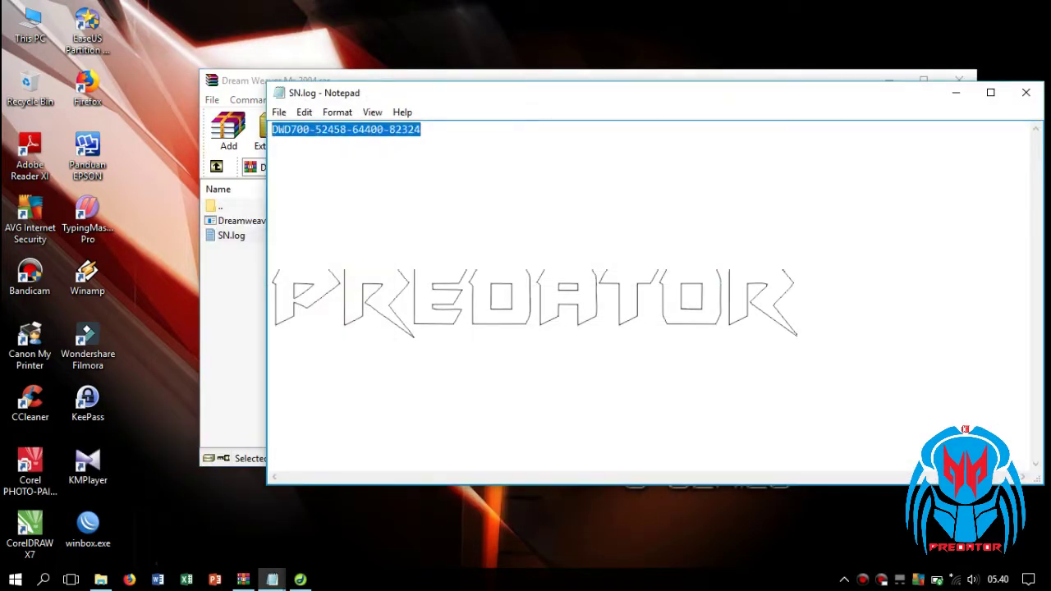
left_click(300, 579)
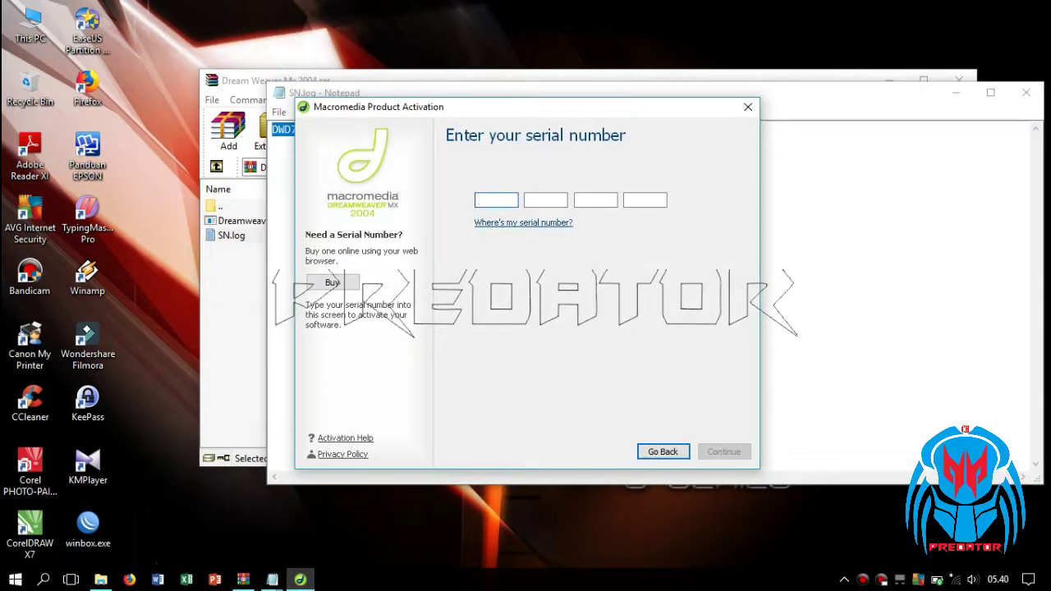
key("ctrl+v")
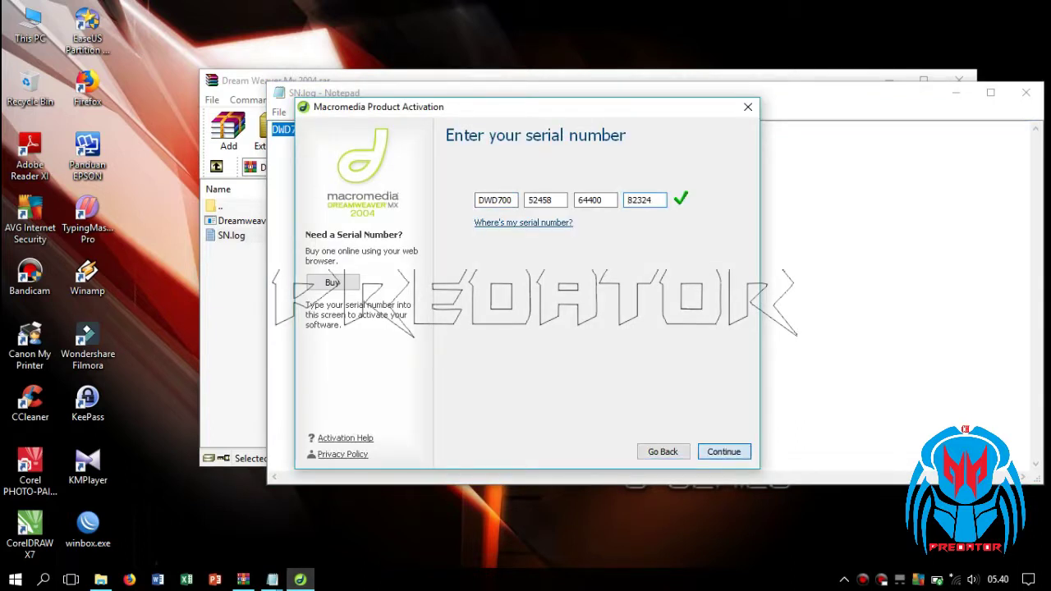
key("Return")
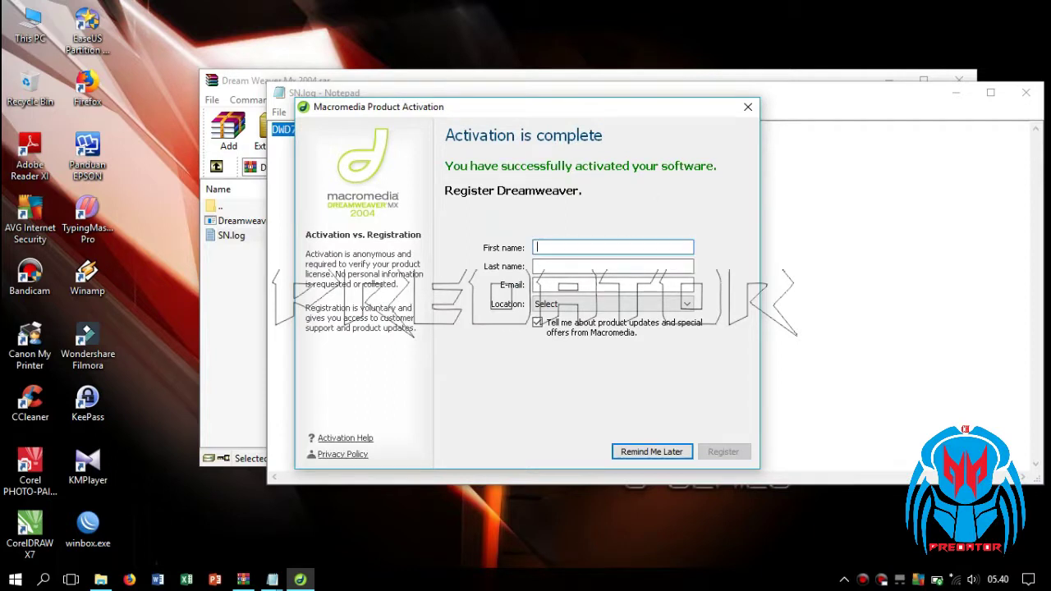
- Enter the user's name and e-mail, set location to Indonesia, and register
type("alula")
key("Tab")
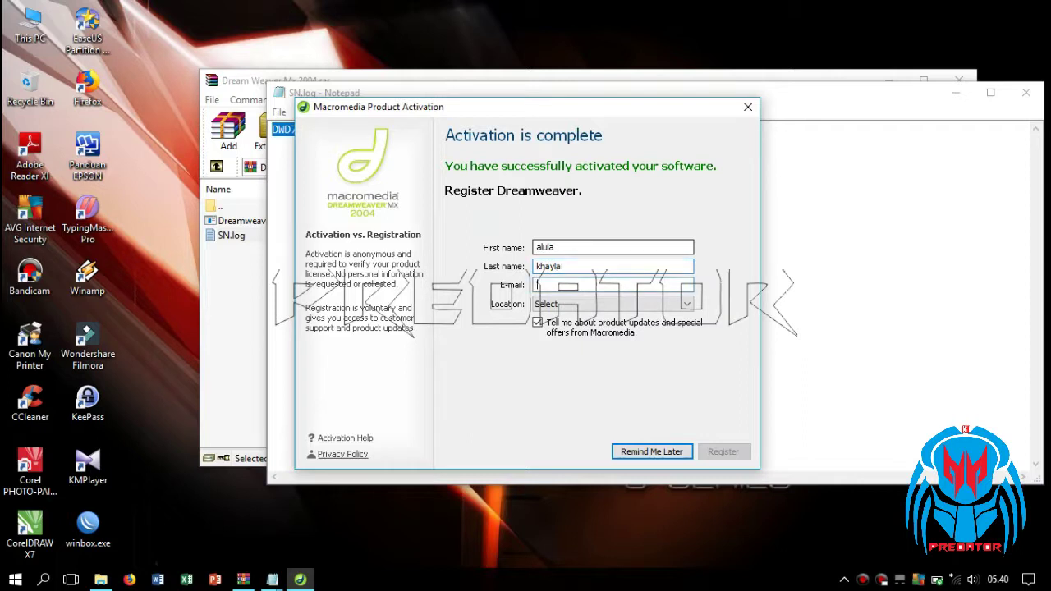
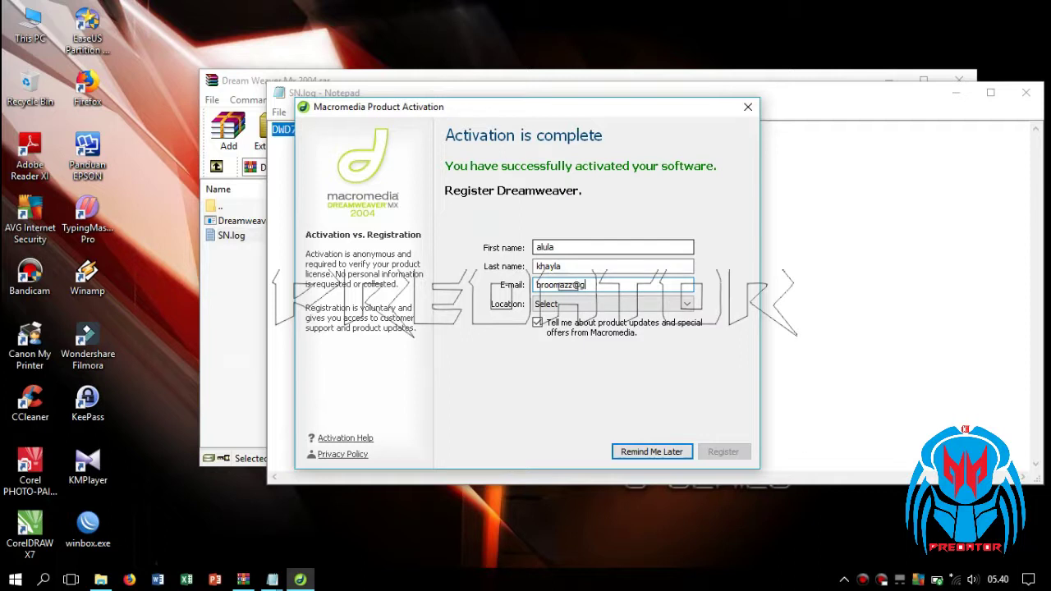
key("Tab")
key("i")
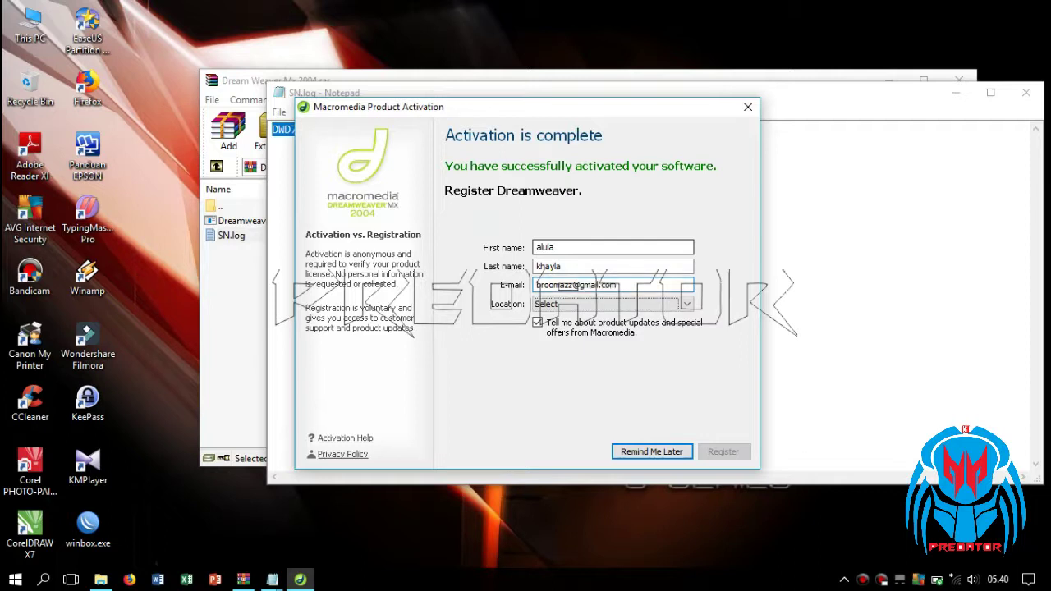
key("n")
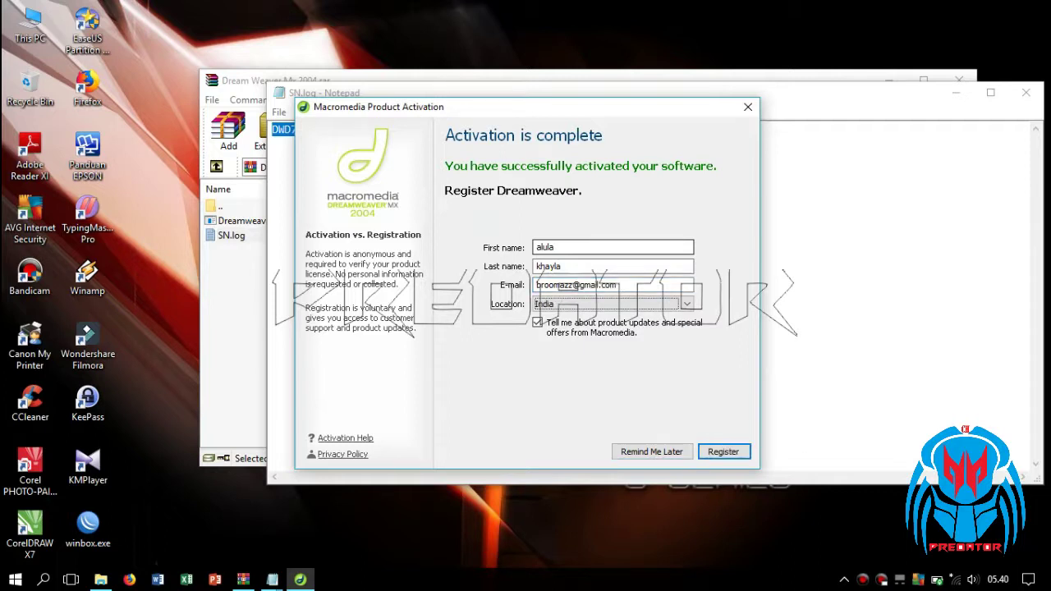
key("d")
key("o")
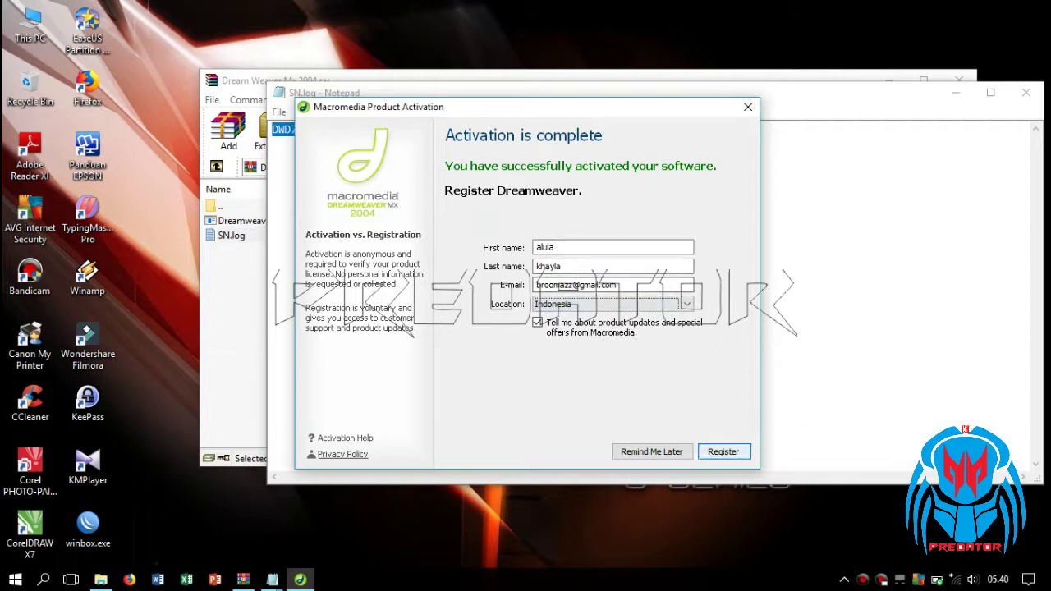
key("Return")
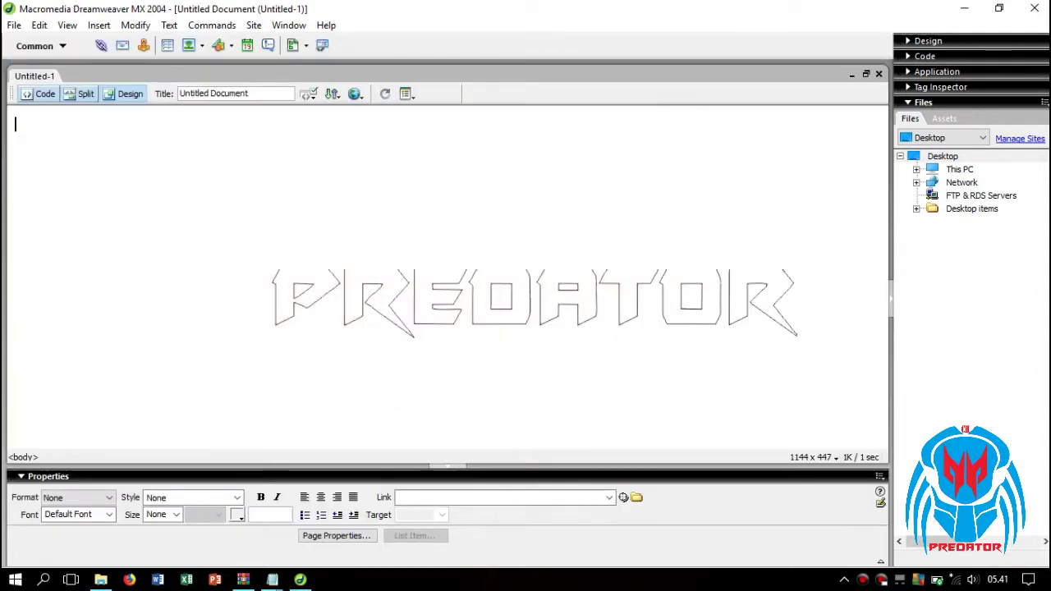
- Browse the menus of the blank Untitled-1 document, then quit Dreamweaver
left_click(14, 25)
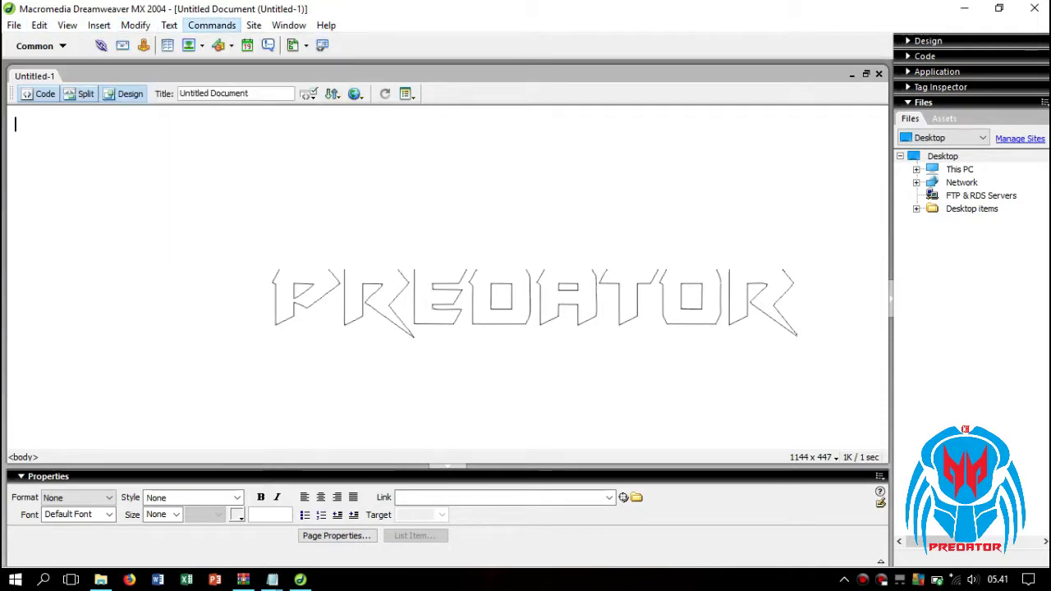
key("Escape")
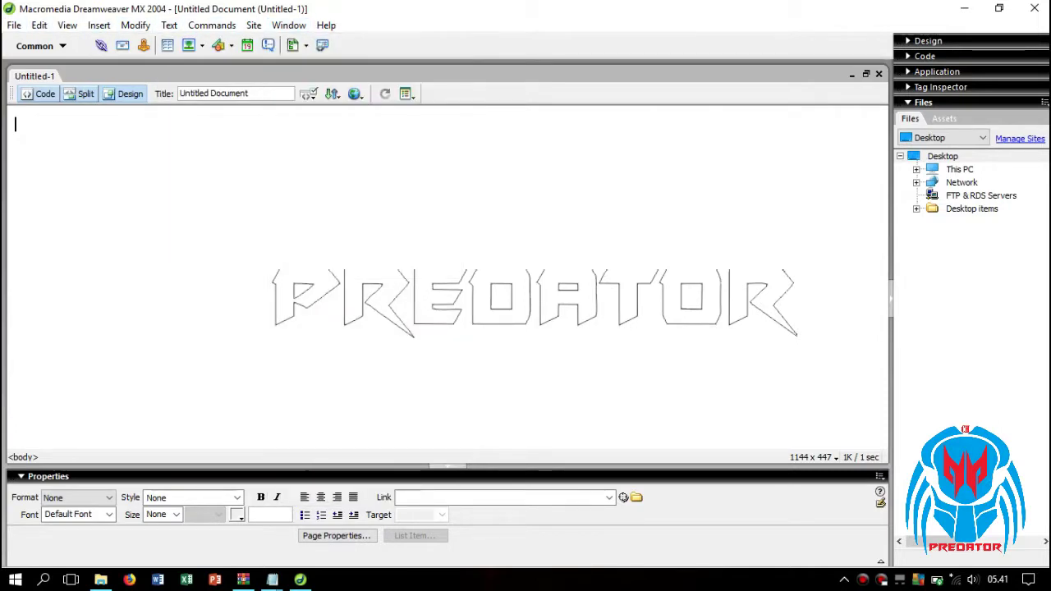
key("alt+F4")
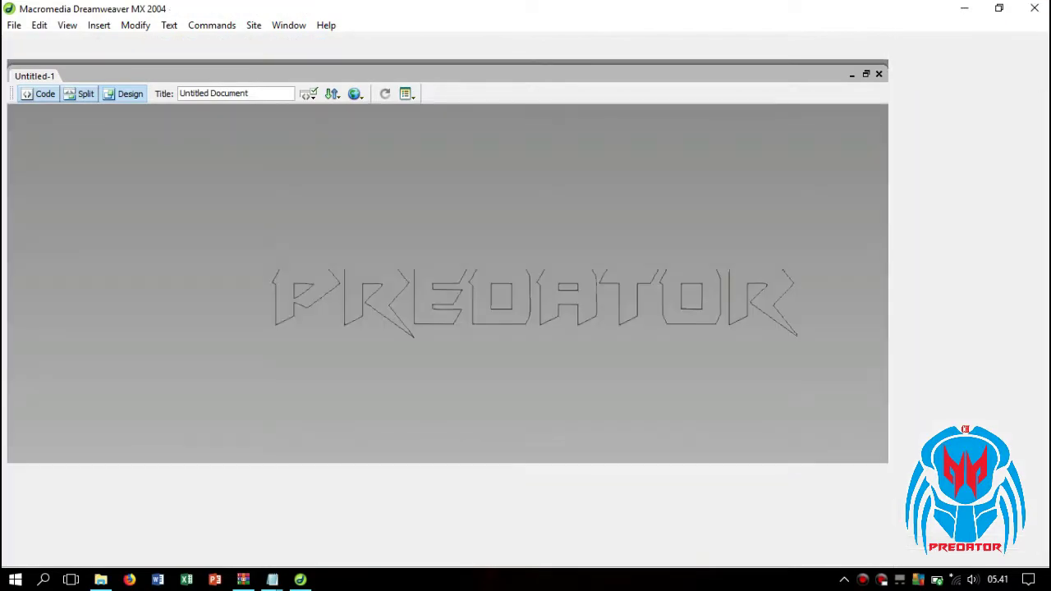
- Close the SN.log and WinRAR windows and return to the untitled Notepad
key("alt+F4")
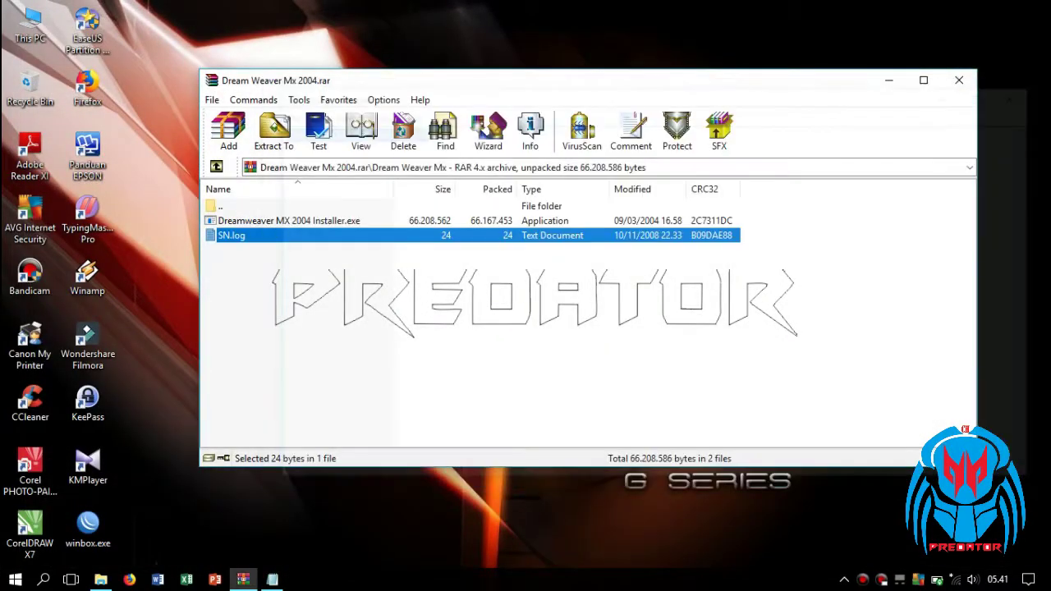
key("alt+F4")
key("alt+Tab")
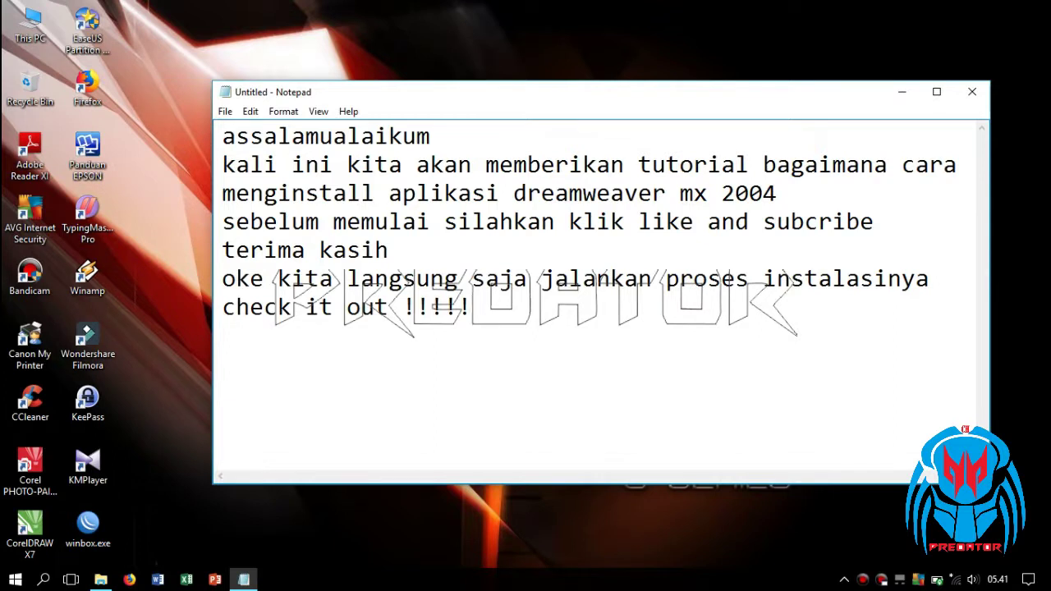
- Type the closing thank-you line about the next tutorial and sign off with 'wassalamualaikum,,,,,,,'
type("oke sekian")
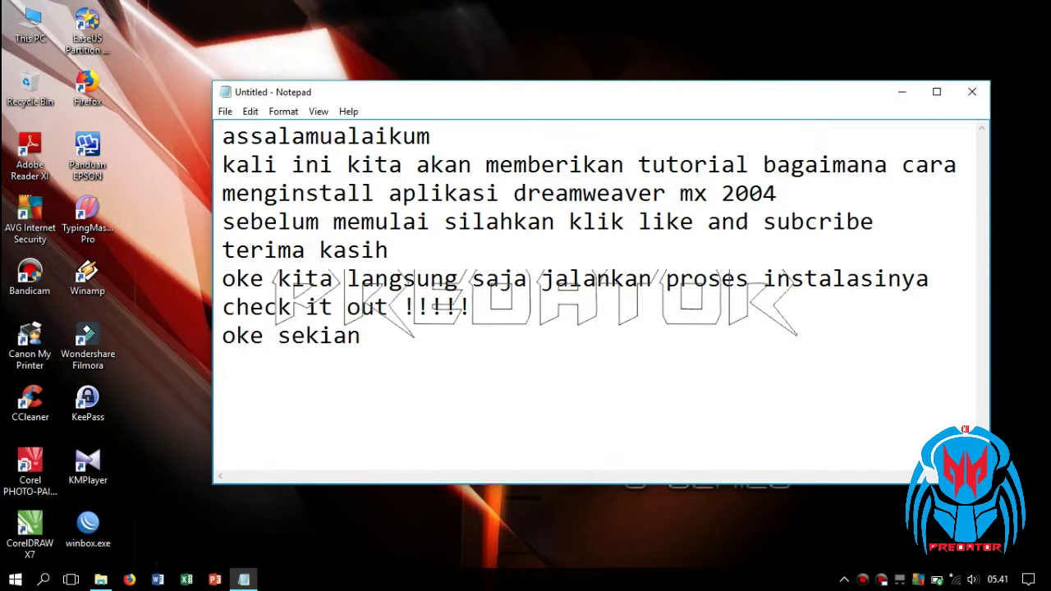
type(" tutorial")
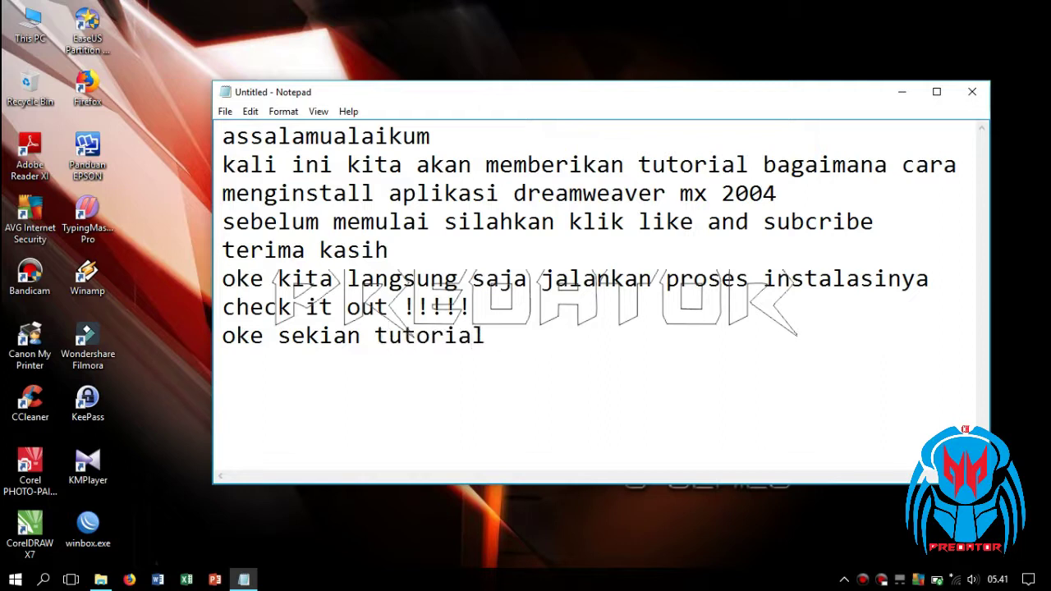
type(" kali ini s")
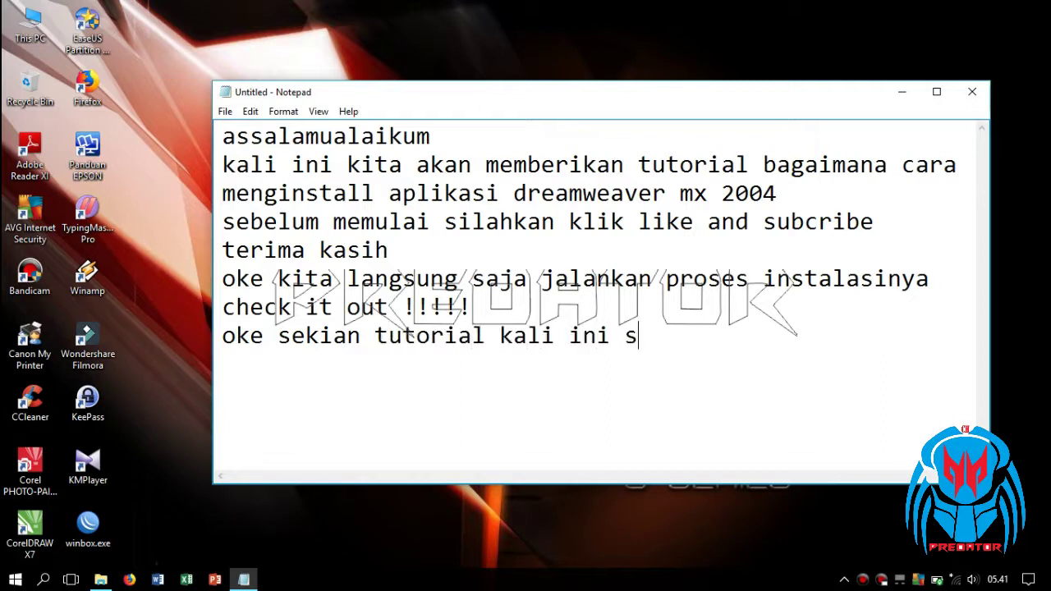
type("emoga berman")
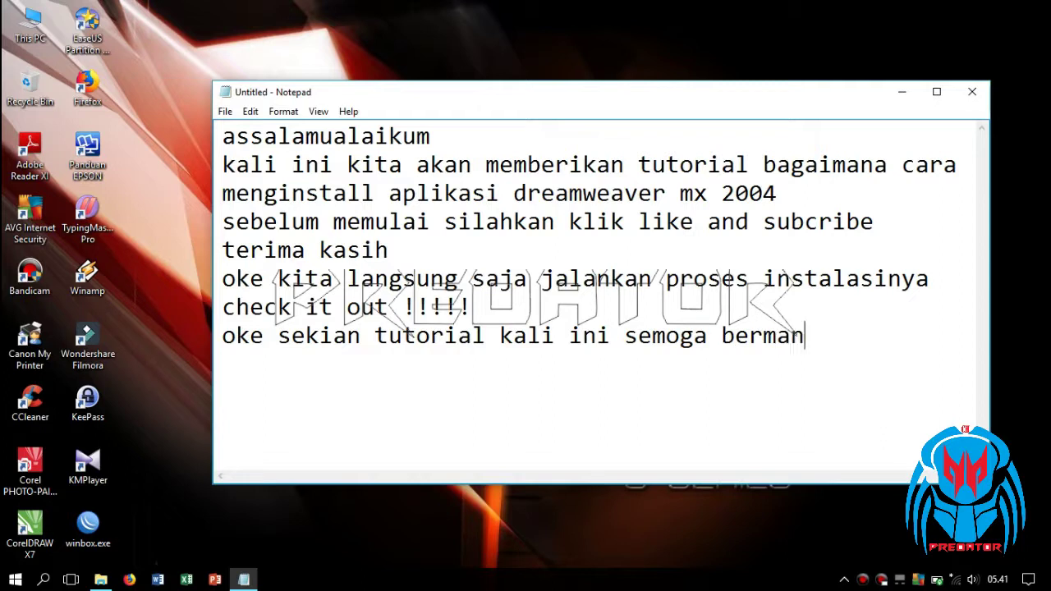
type("faat bagi")
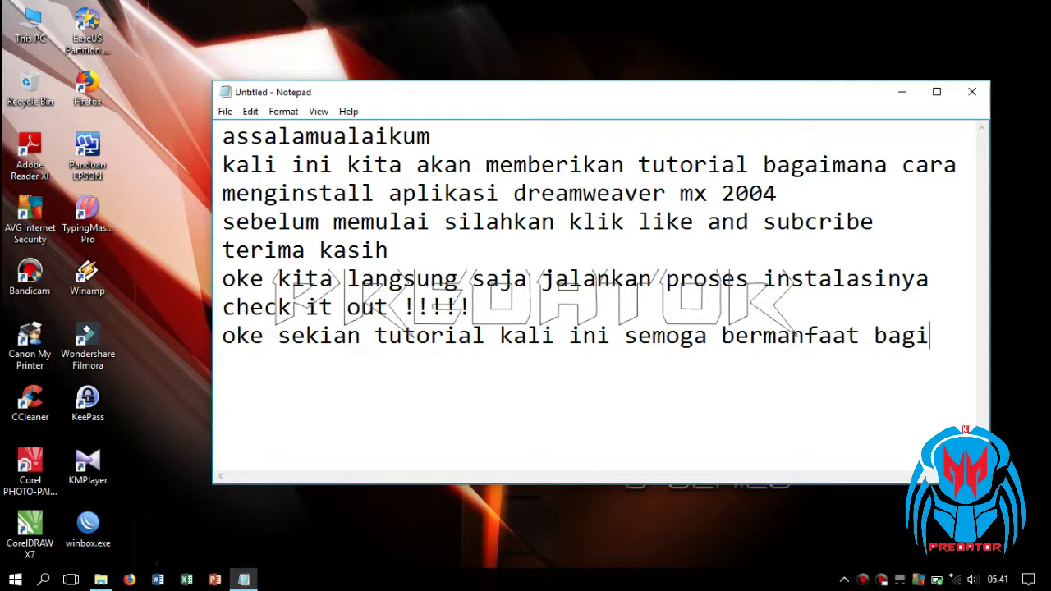
key("Return")
type("semuanya,")
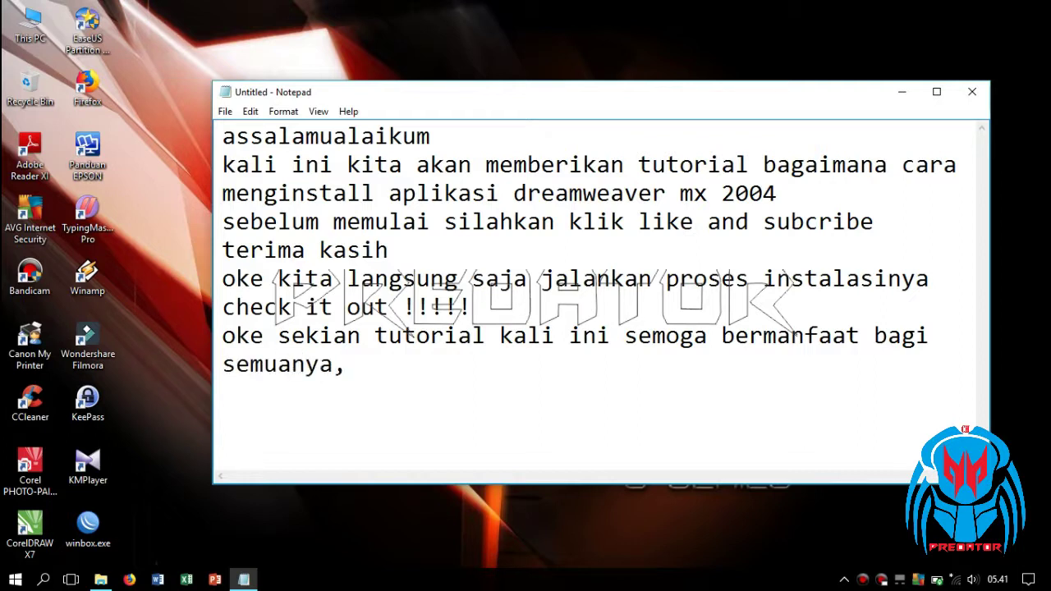
key("BackSpace")
type(", terim")
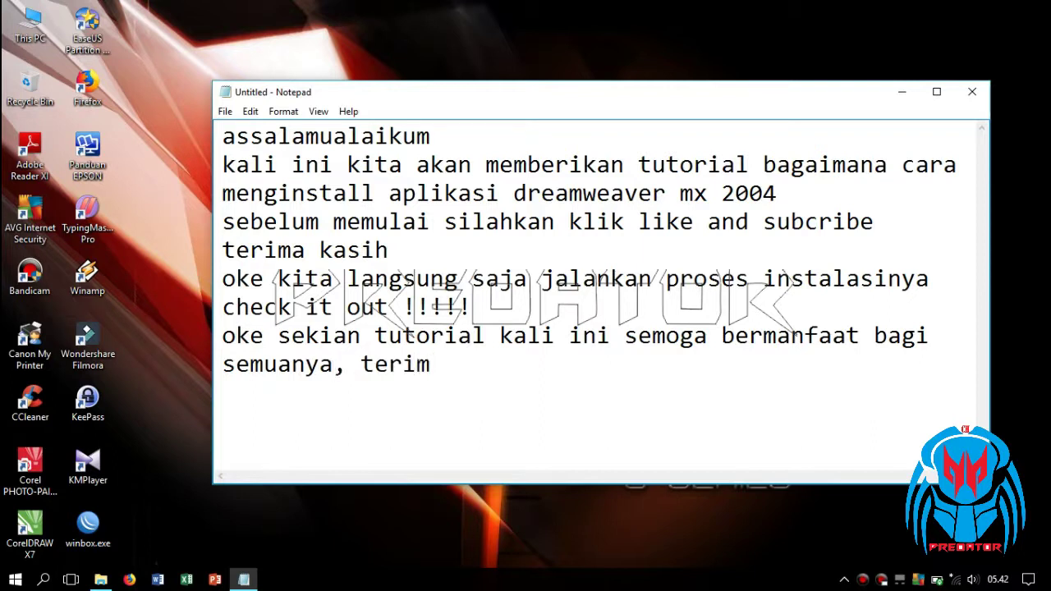
type("a kasih da")
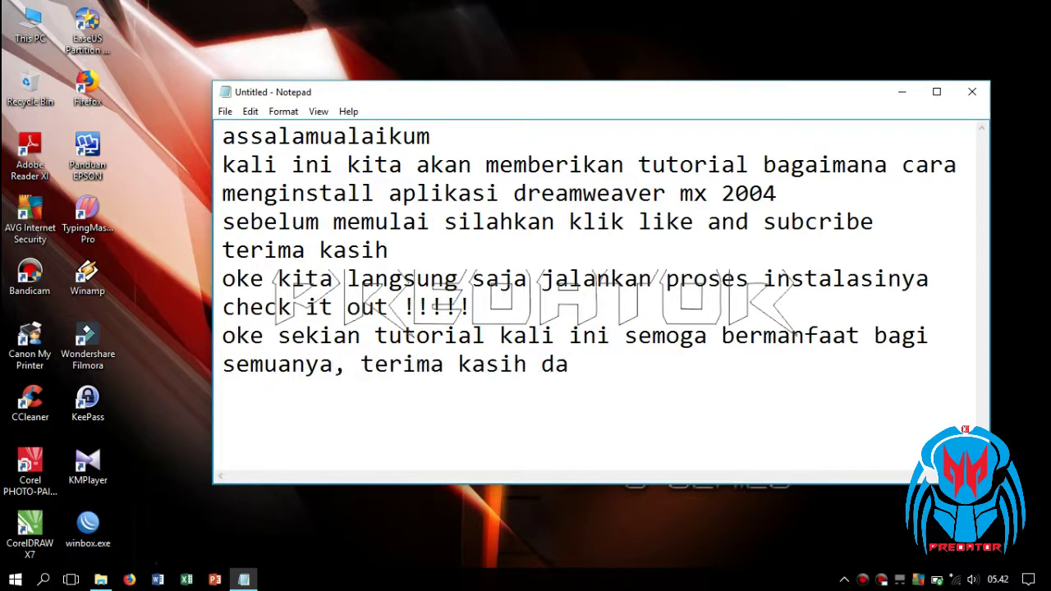
type("n sampai ju")
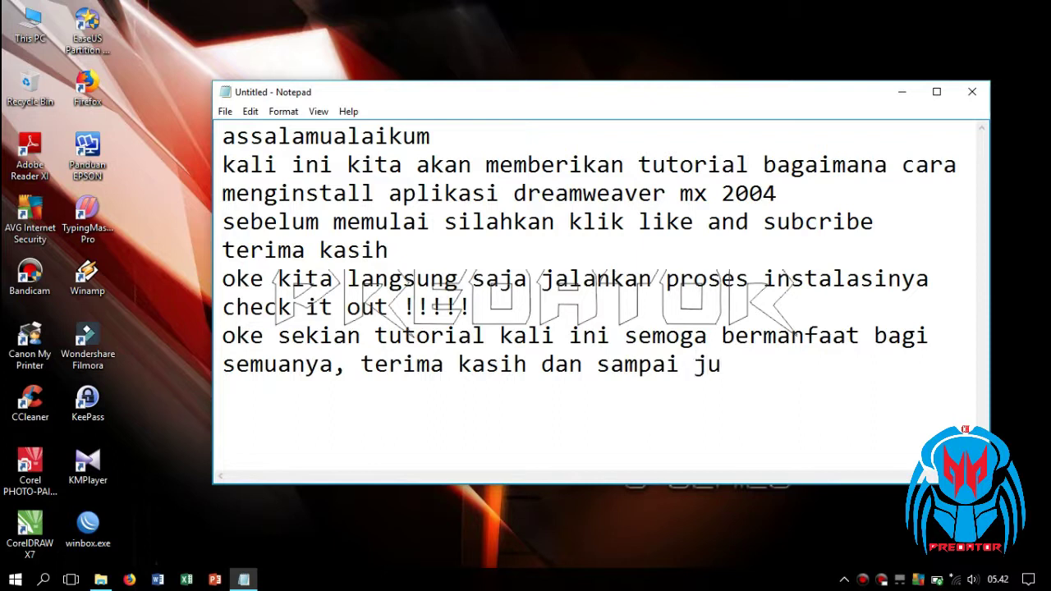
type("mpa di tu")
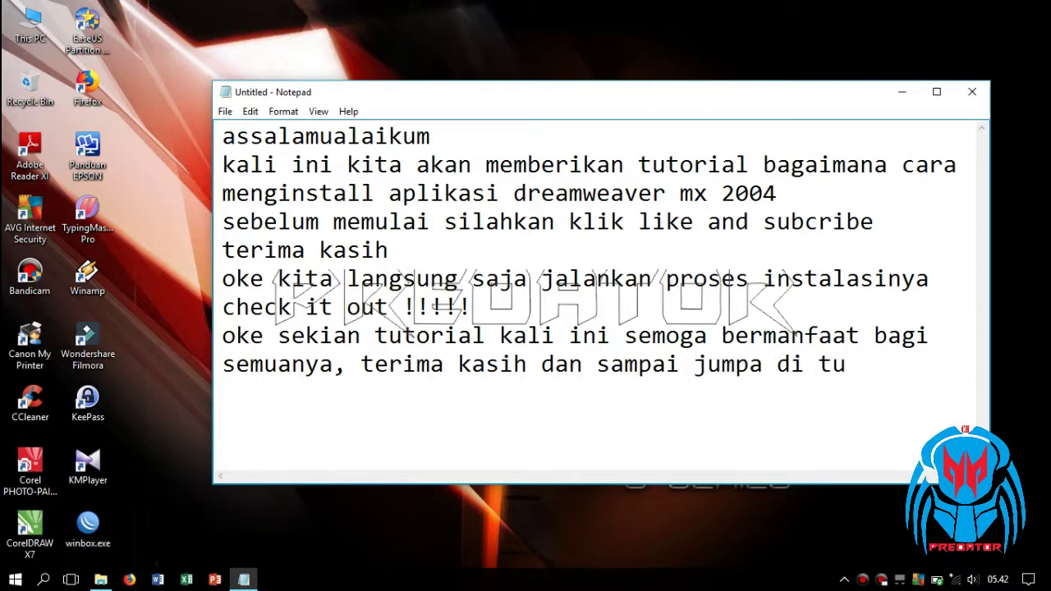
type("torial")
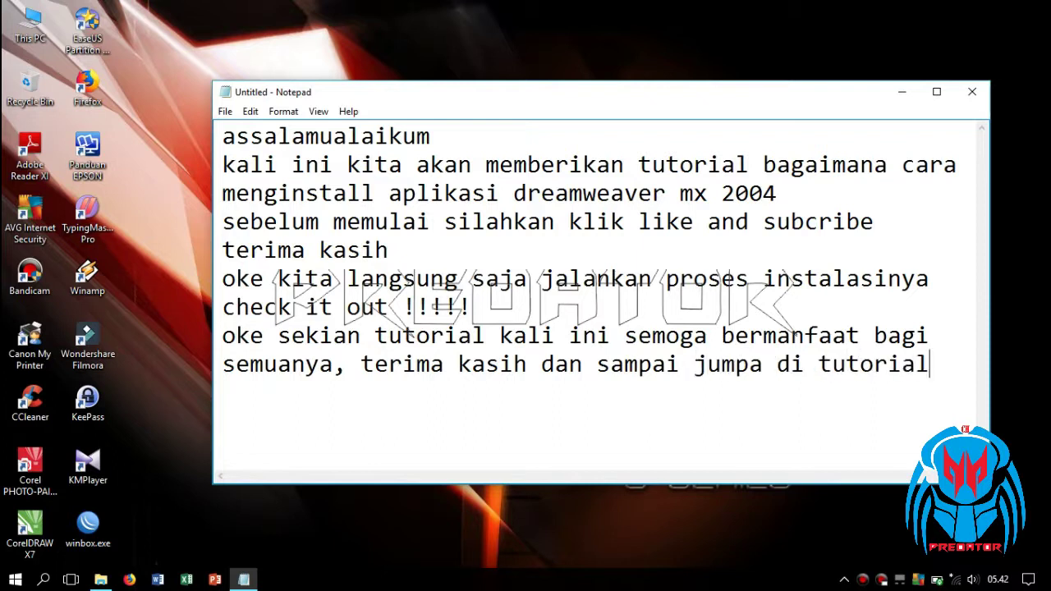
type(" berikutny")
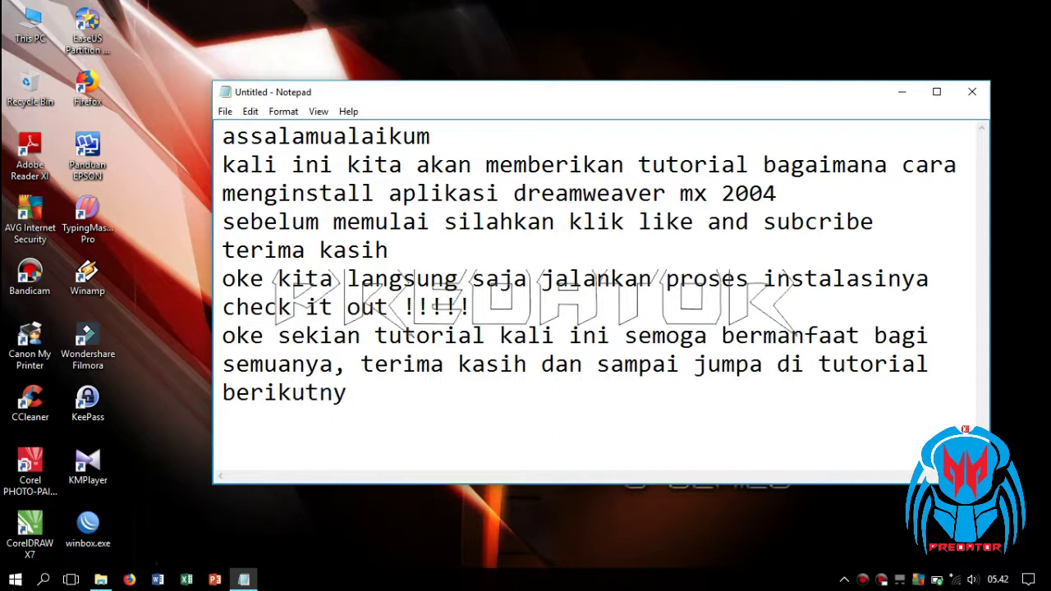
type("a")
key("Return")
type("wassala")
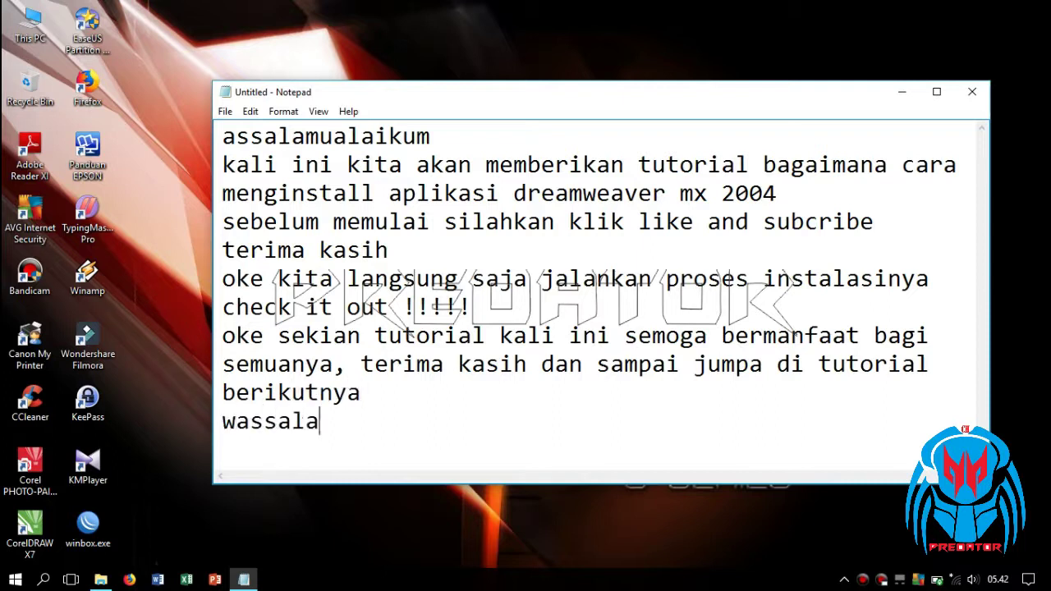
type("mualai")
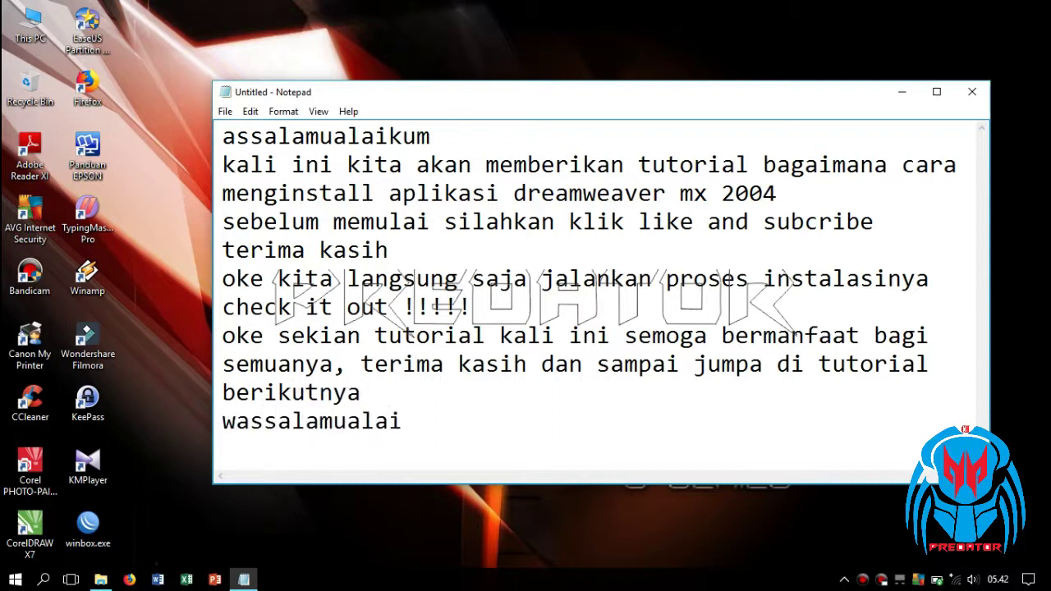
type("kum,,,,,,,")
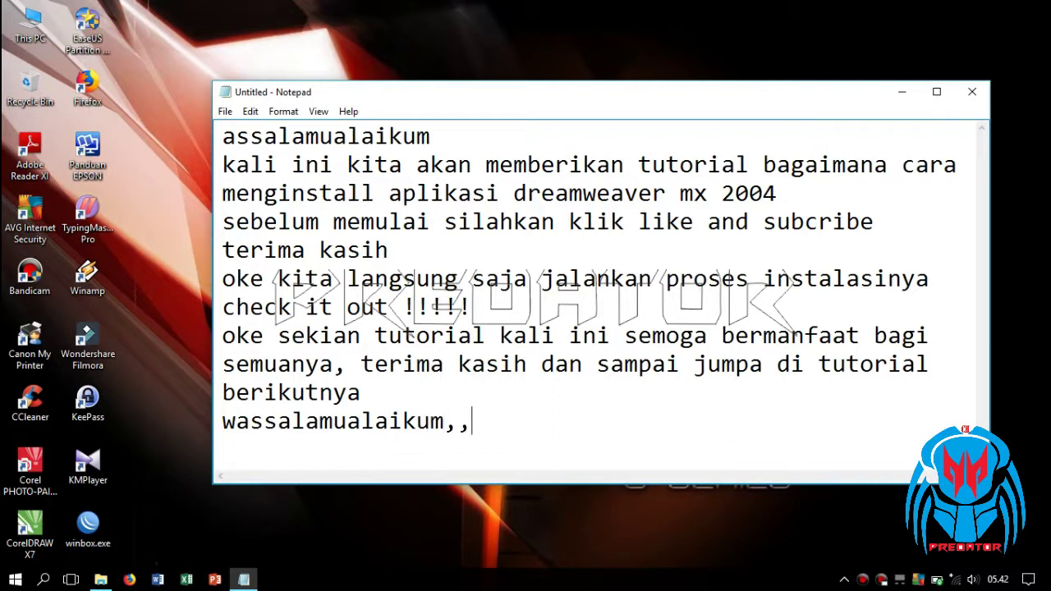